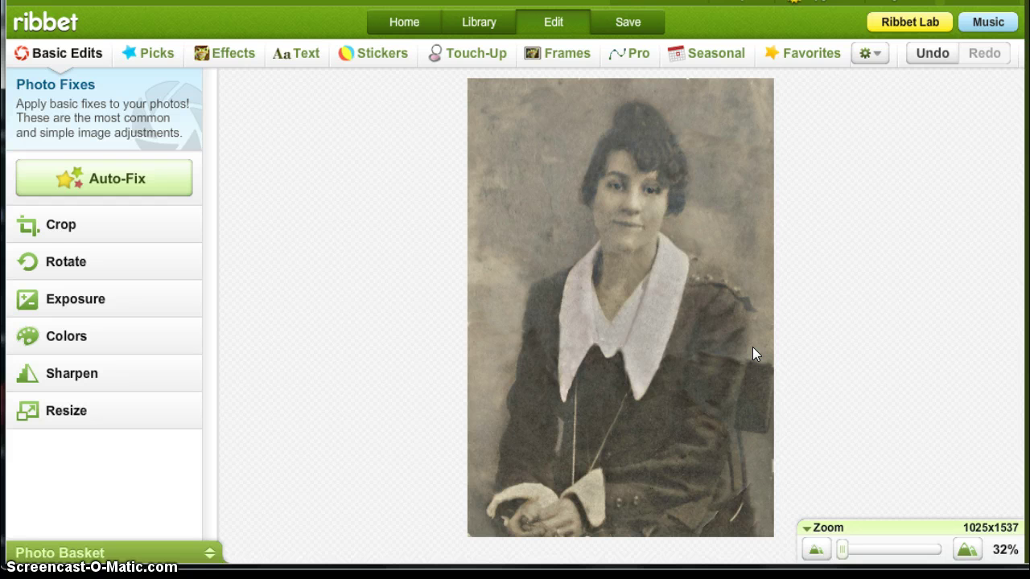
Start the Airbrush touch-up in Natural mode on the portrait's neck area and set the brush size to 105.
click(479, 56)
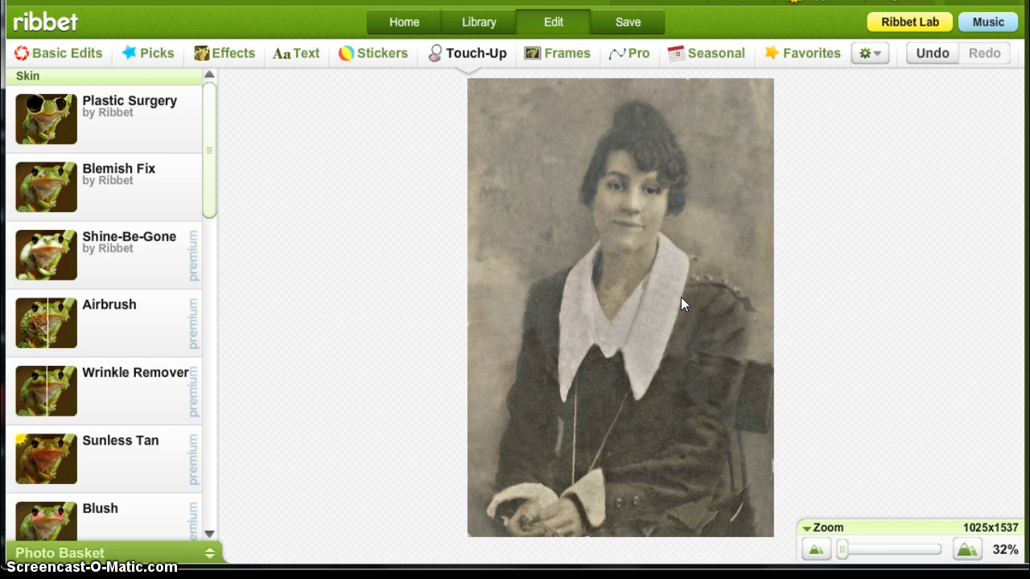
scroll(682, 297, up, 6)
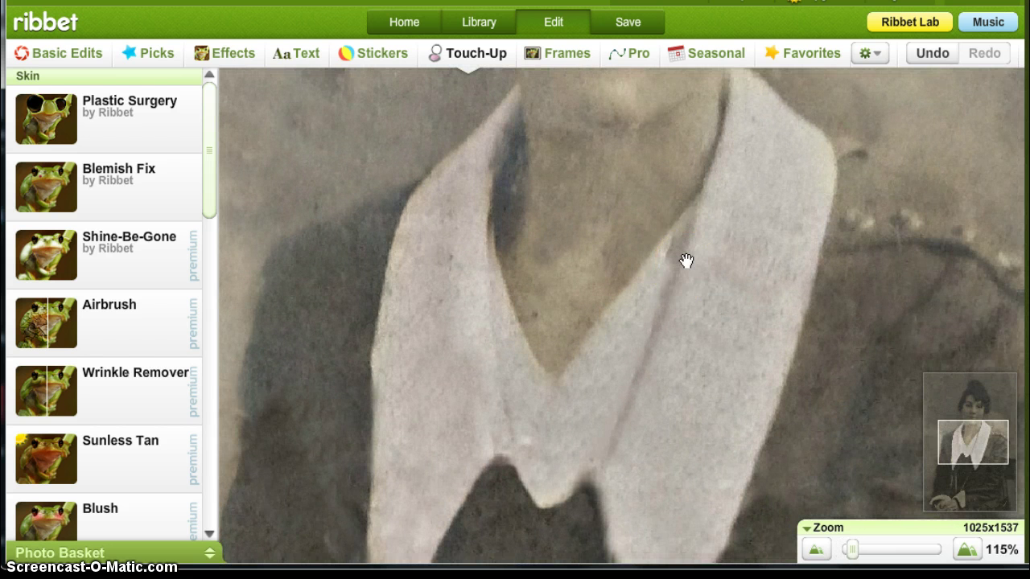
drag(684, 262, 665, 394)
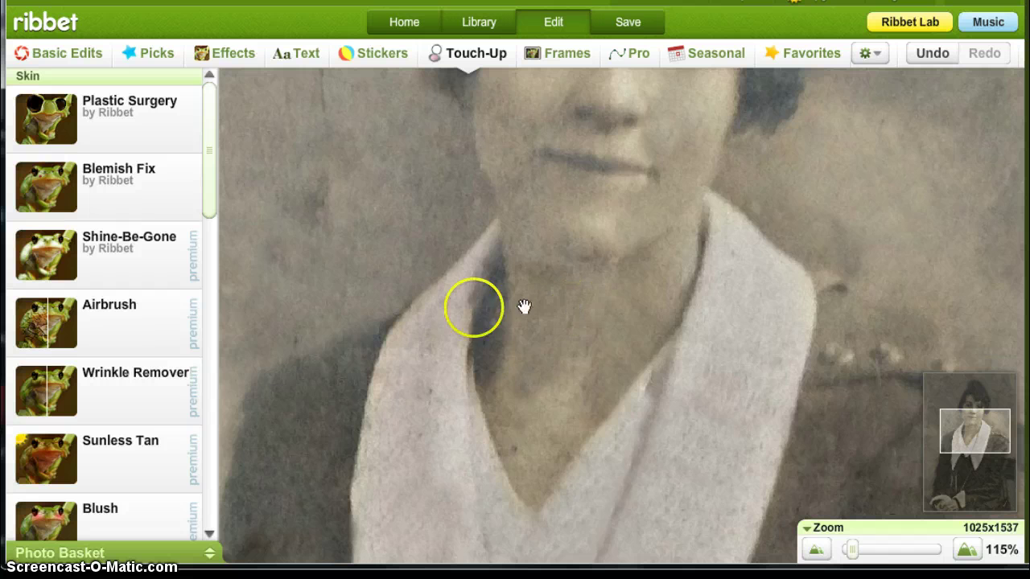
click(131, 318)
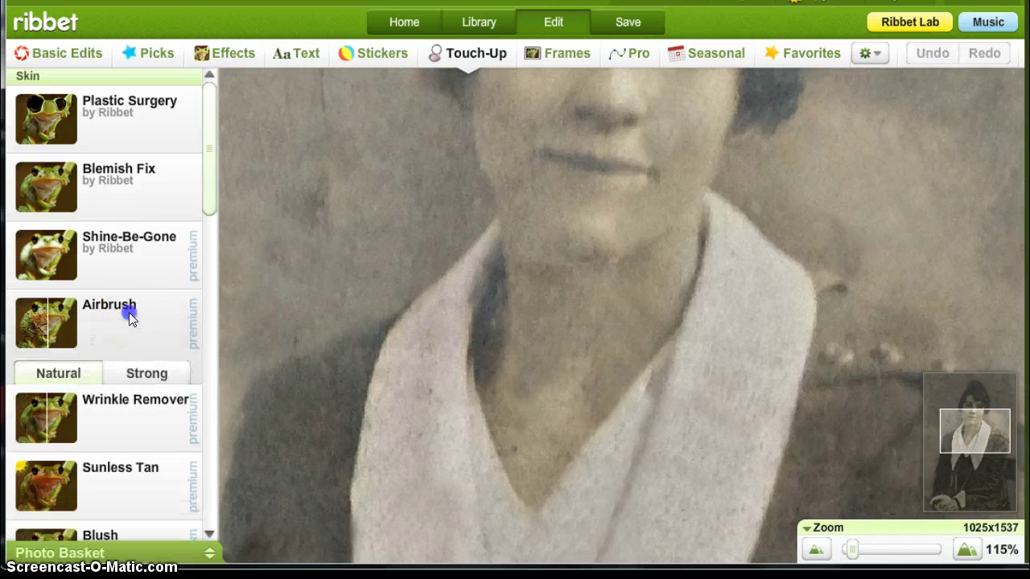
click(72, 373)
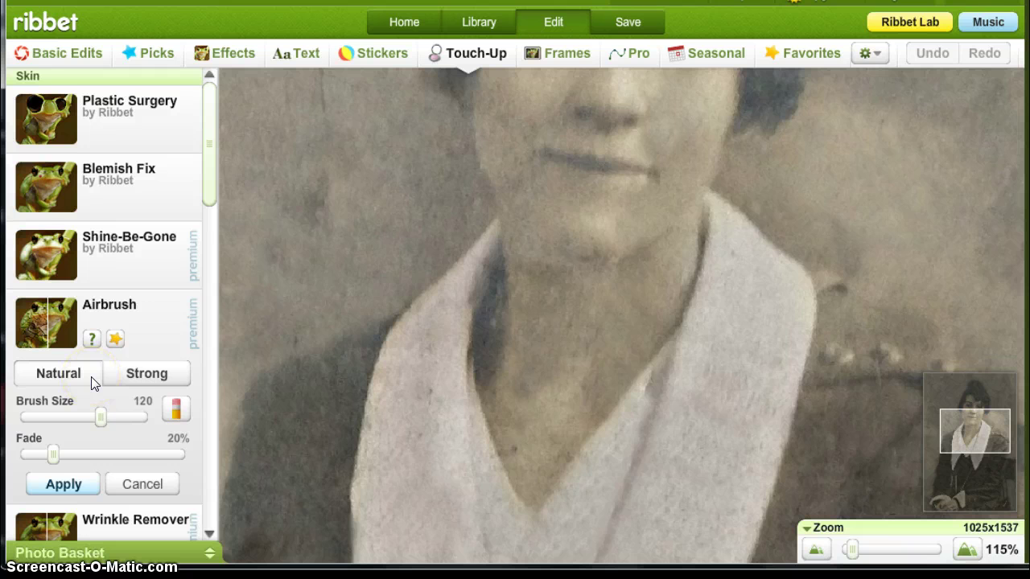
click(105, 380)
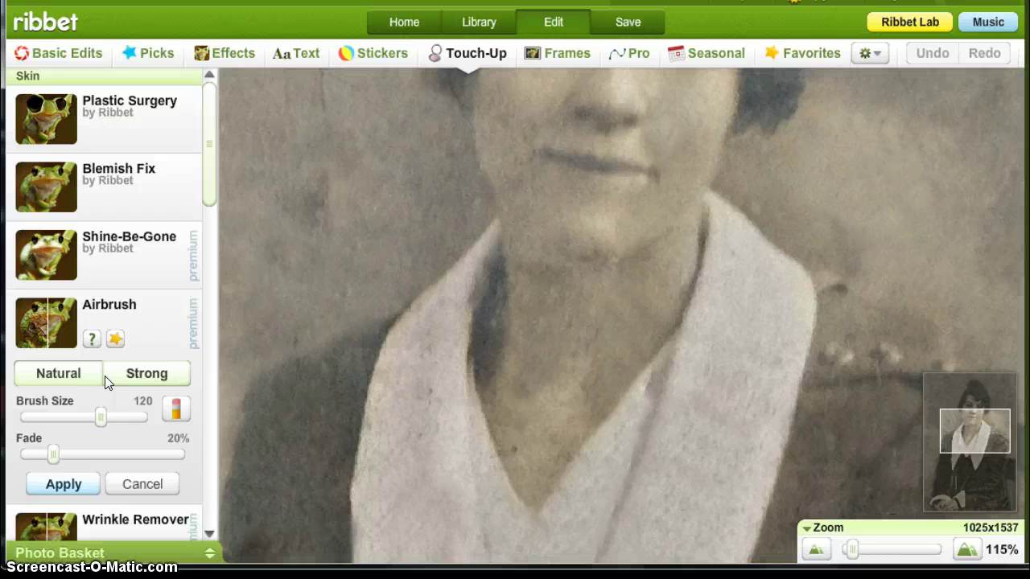
click(99, 413)
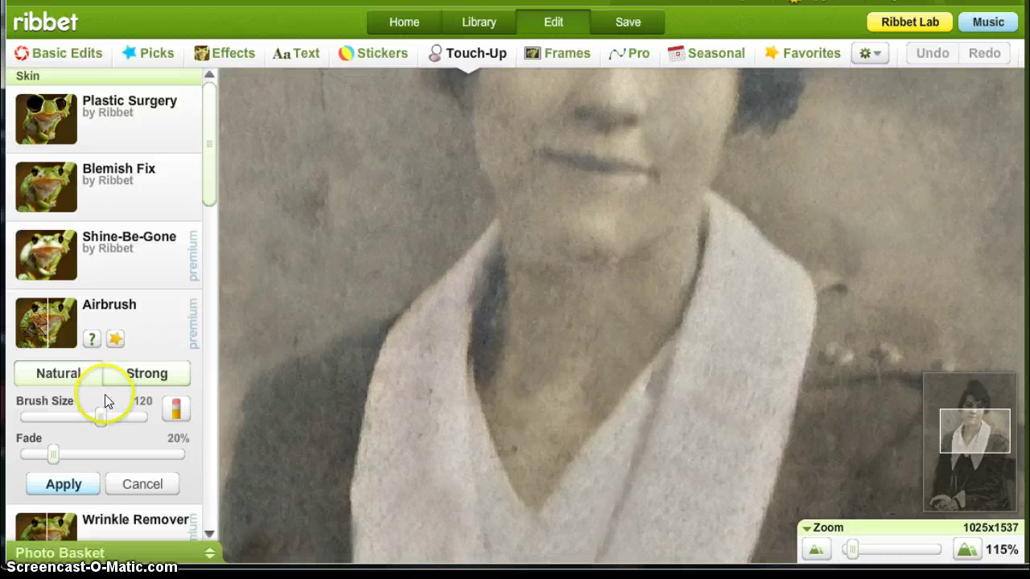
mouse_move(99, 412)
mouse_down()
mouse_move(77, 415)
mouse_move(96, 413)
mouse_up()
Airbrush the skin of the woman's neck and both sides of her white collar to smooth the grain.
mouse_move(486, 359)
mouse_down()
mouse_move(526, 349)
mouse_move(536, 358)
mouse_move(535, 384)
mouse_move(547, 378)
mouse_move(529, 423)
mouse_move(524, 414)
mouse_up()
drag(536, 359, 533, 301)
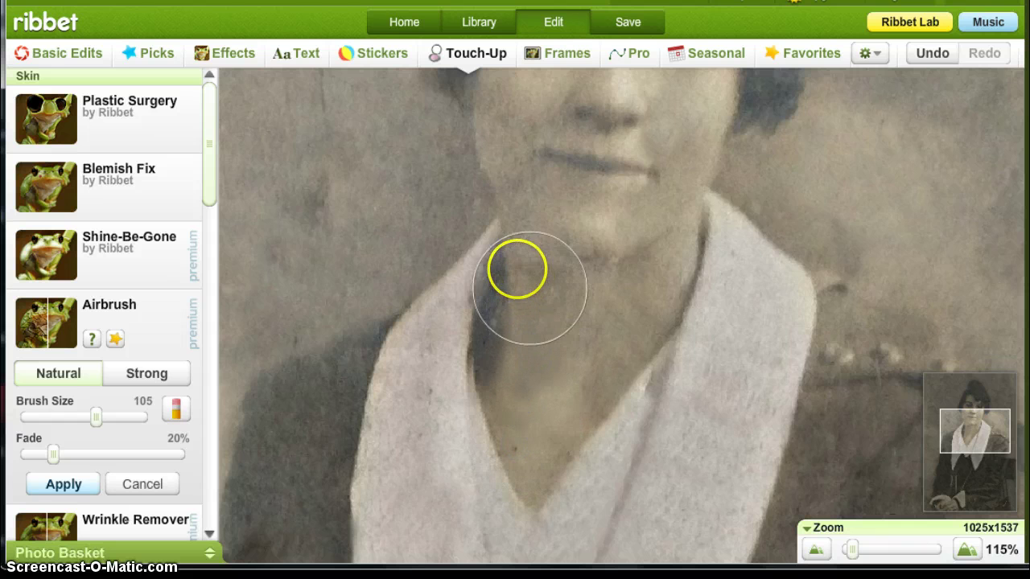
mouse_move(517, 266)
mouse_down()
mouse_move(547, 320)
mouse_move(647, 270)
mouse_move(657, 278)
mouse_move(526, 391)
mouse_move(697, 357)
mouse_move(742, 314)
mouse_move(690, 492)
mouse_up()
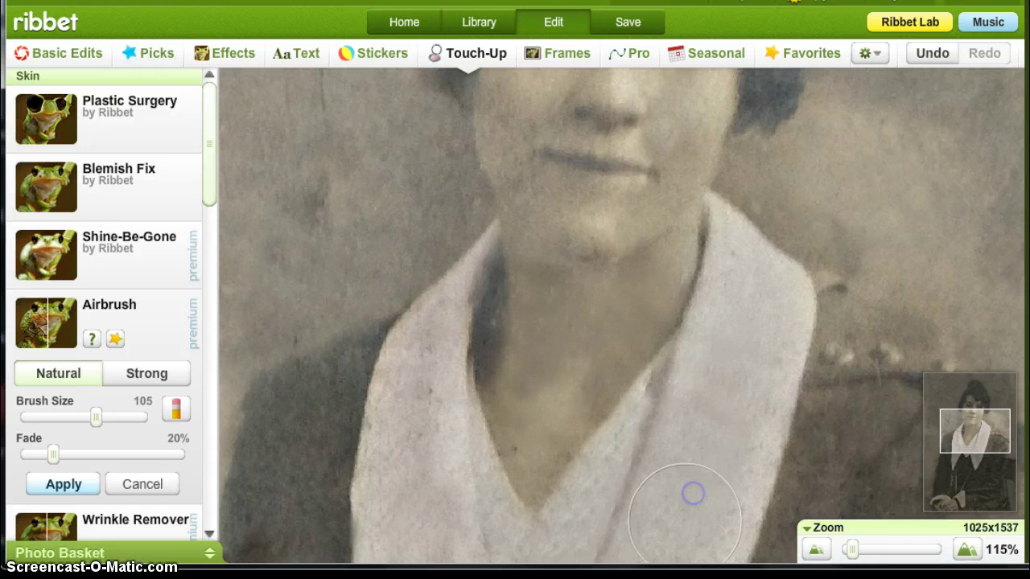
drag(424, 357, 423, 499)
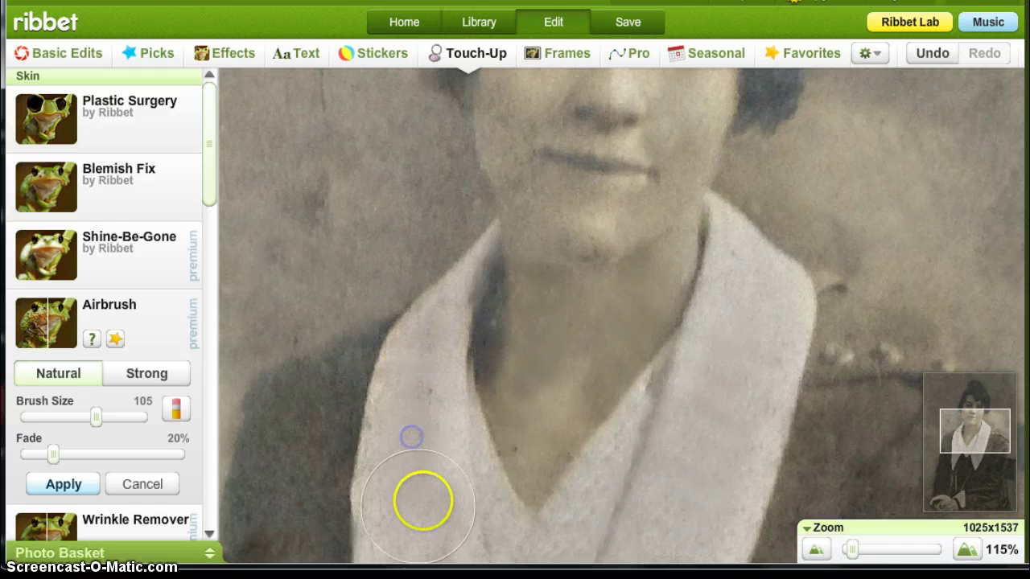
mouse_move(427, 370)
mouse_down()
mouse_move(395, 448)
mouse_move(341, 391)
mouse_up()
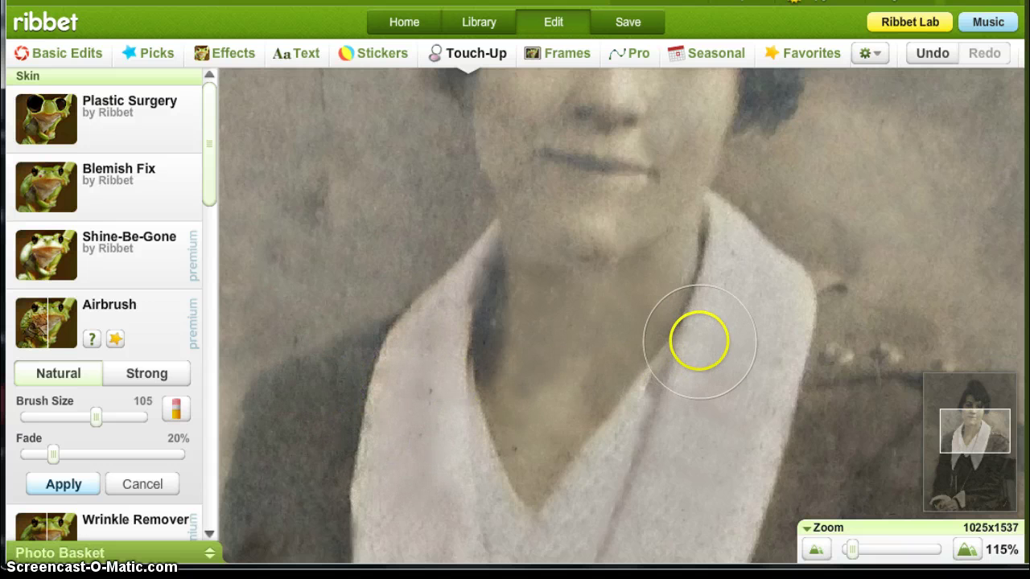
Airbrush the woman's face and chin to smooth the skin, and apply the Airbrush effect.
scroll(698, 338, down, 5)
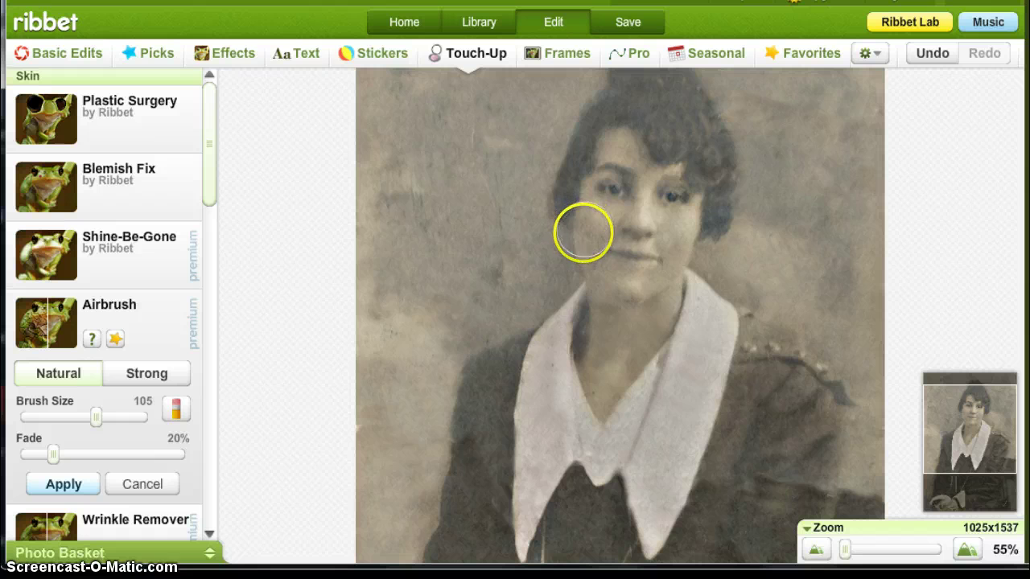
mouse_move(616, 282)
mouse_down()
mouse_move(696, 281)
mouse_move(703, 259)
mouse_move(683, 228)
mouse_move(616, 181)
mouse_move(618, 140)
mouse_move(651, 174)
mouse_move(646, 252)
mouse_move(694, 292)
mouse_up()
scroll(703, 294, up, 4)
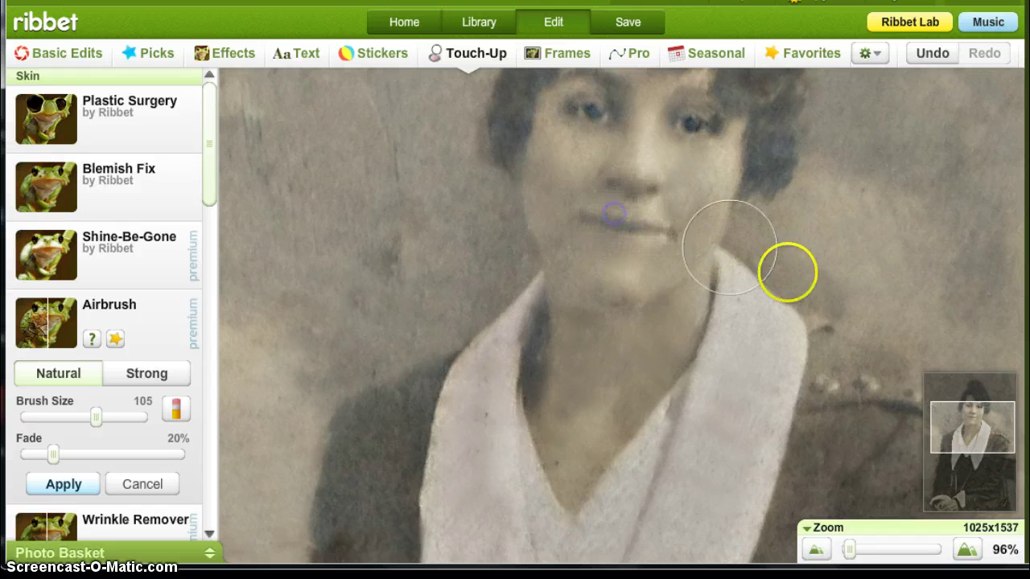
scroll(856, 308, down, 4)
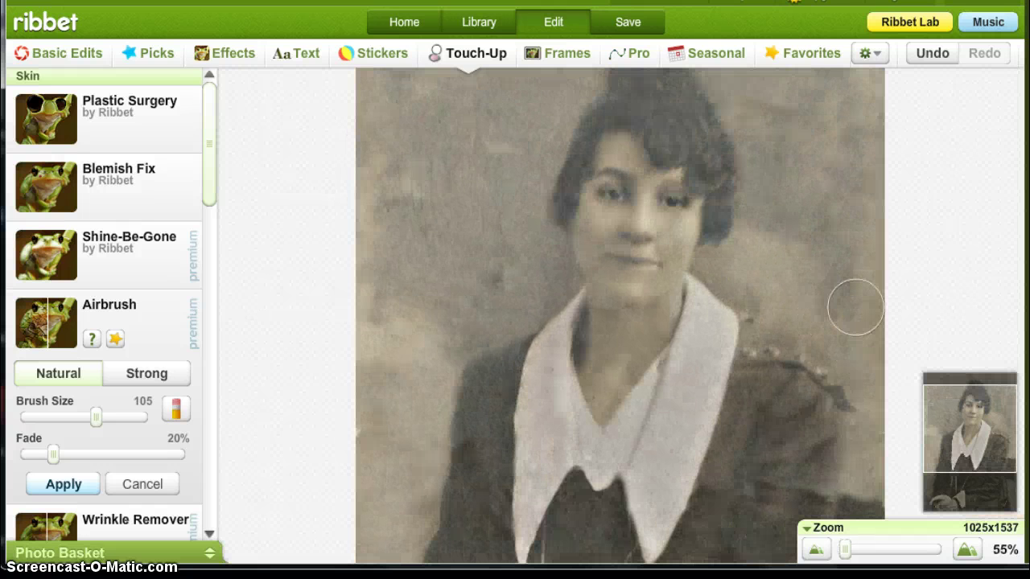
scroll(856, 308, down, 1)
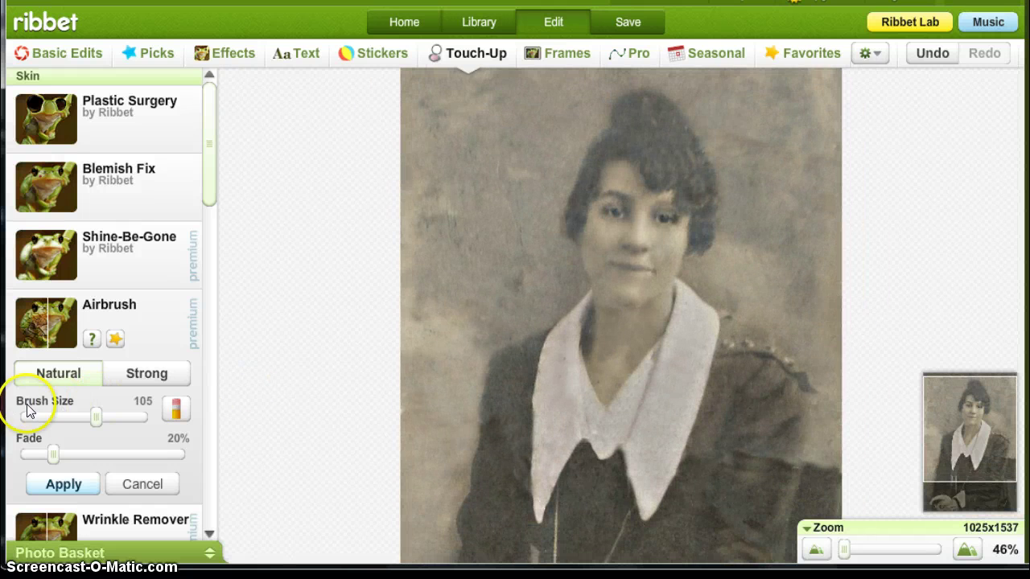
click(50, 483)
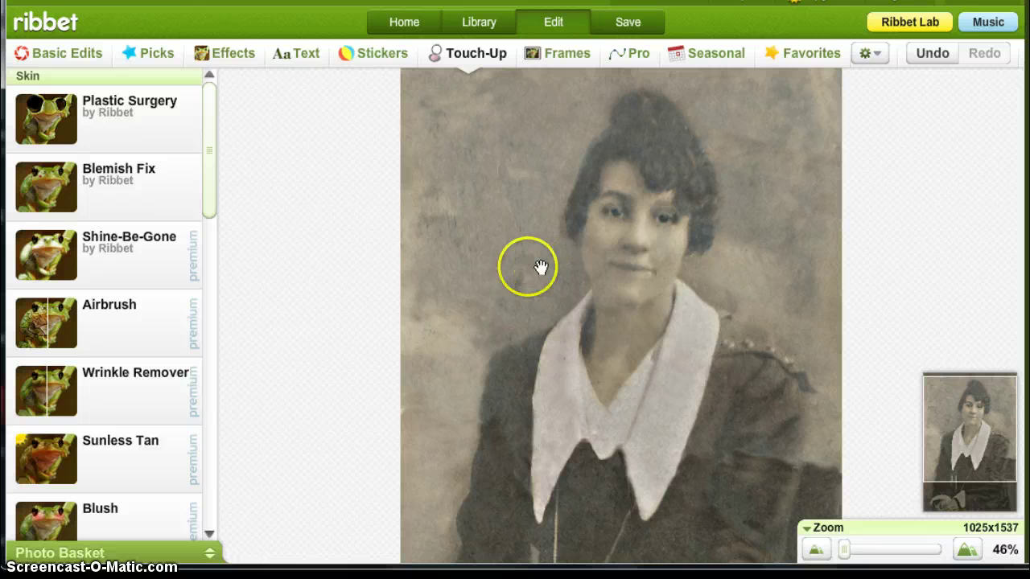
Try tinting the woman's face and neck with the most yellow Sunless Tan shade, using brush sizes 179 and 66.
drag(211, 197, 214, 237)
click(125, 254)
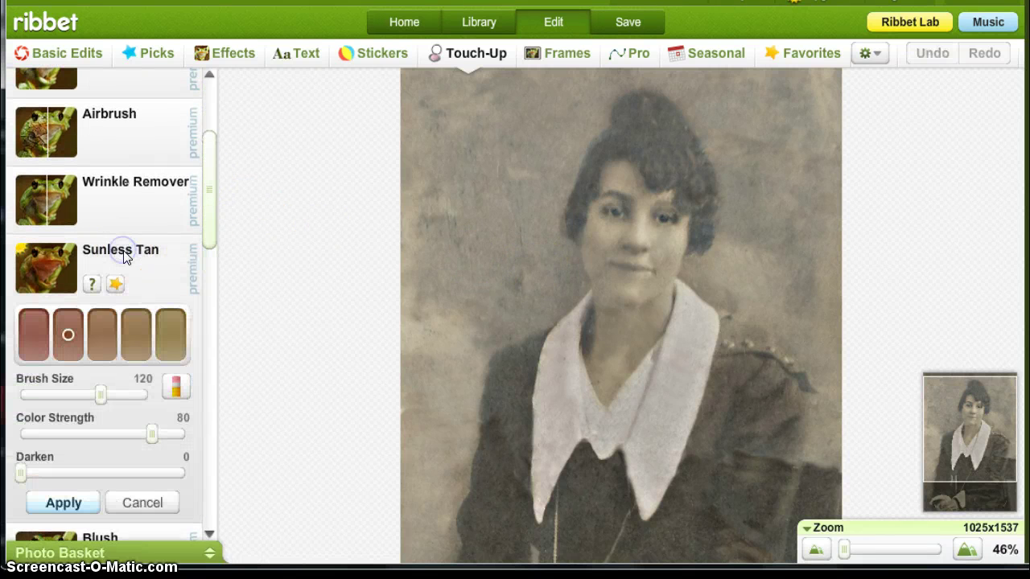
click(115, 305)
click(158, 337)
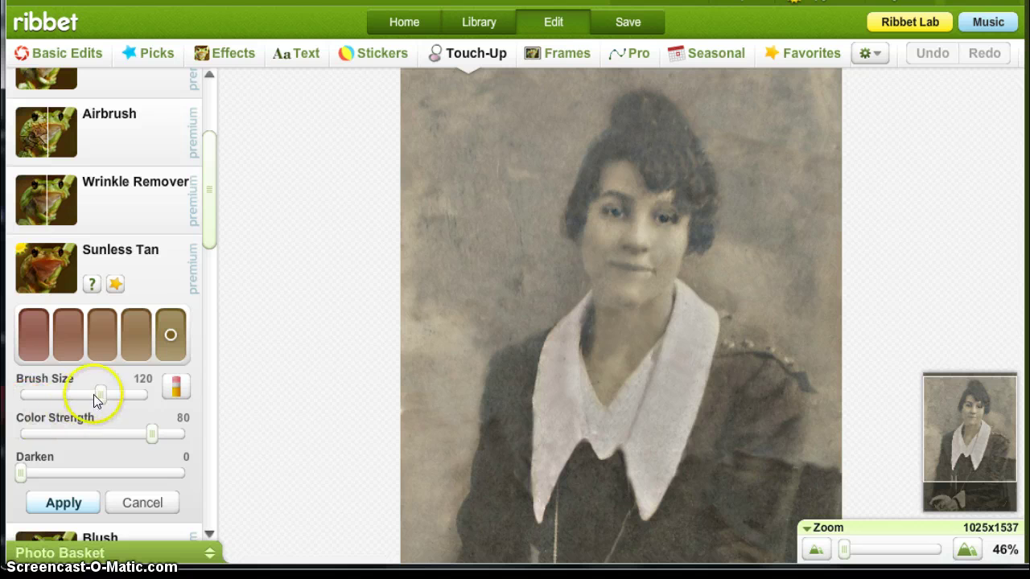
drag(99, 396, 116, 394)
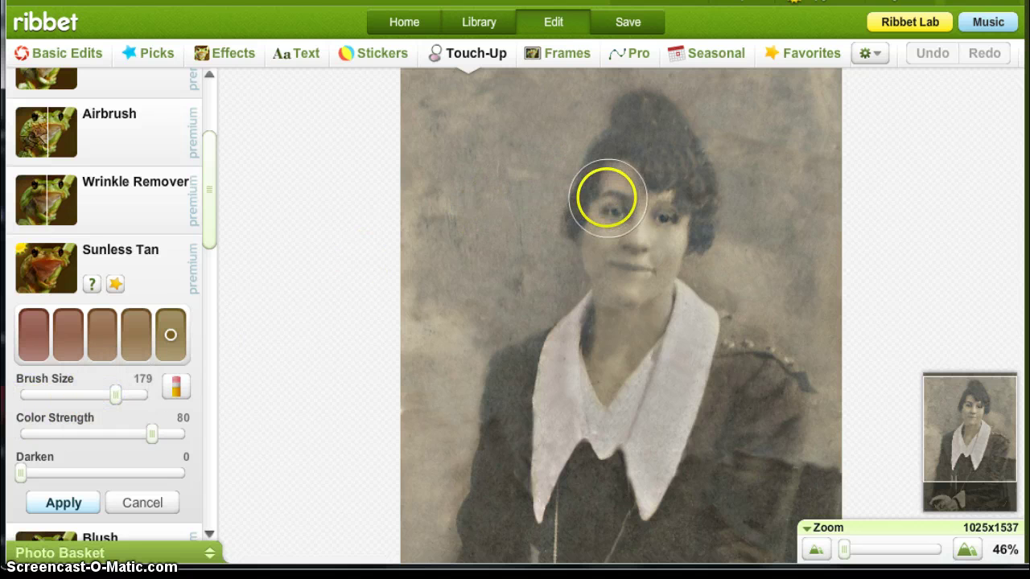
mouse_move(605, 199)
mouse_down()
mouse_move(616, 212)
mouse_move(614, 252)
mouse_move(648, 239)
mouse_move(652, 220)
mouse_move(614, 295)
mouse_move(625, 313)
mouse_move(558, 337)
mouse_up()
drag(117, 397, 80, 395)
mouse_move(607, 313)
mouse_down()
mouse_move(602, 359)
mouse_move(646, 337)
mouse_move(658, 307)
mouse_up()
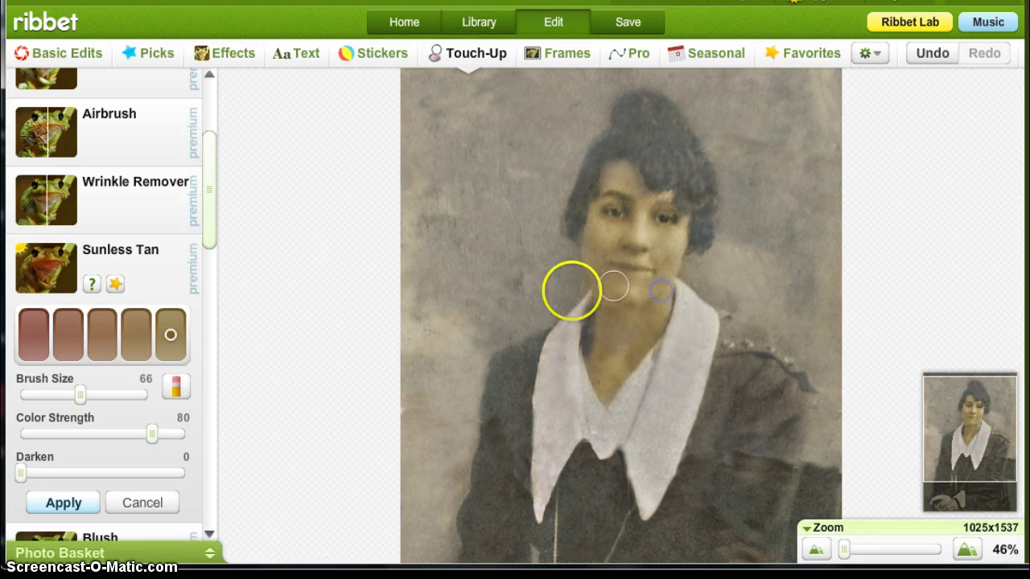
click(616, 166)
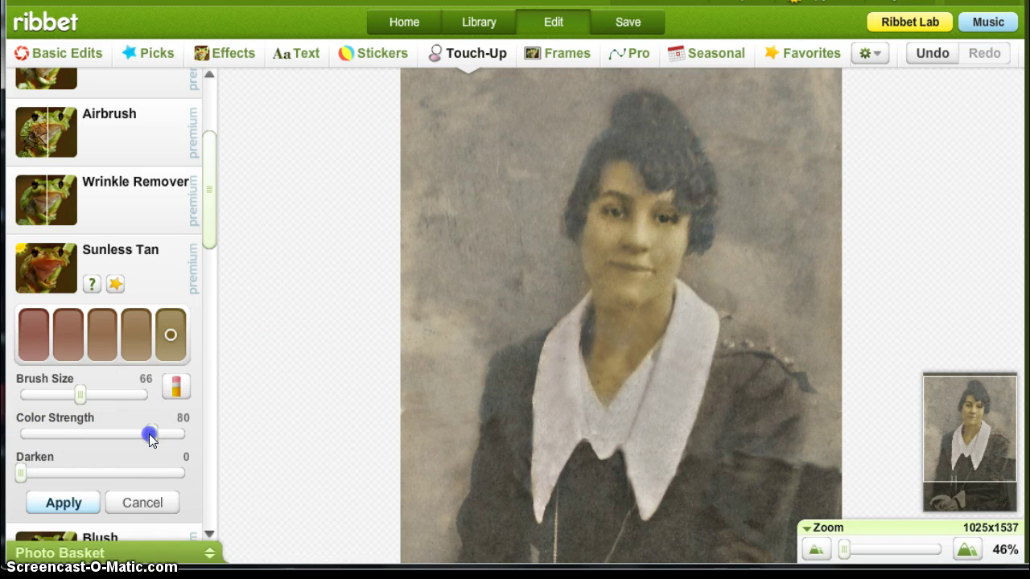
Lower the Sunless Tan color strength to 30 and discard the effect.
drag(148, 433, 67, 426)
click(72, 431)
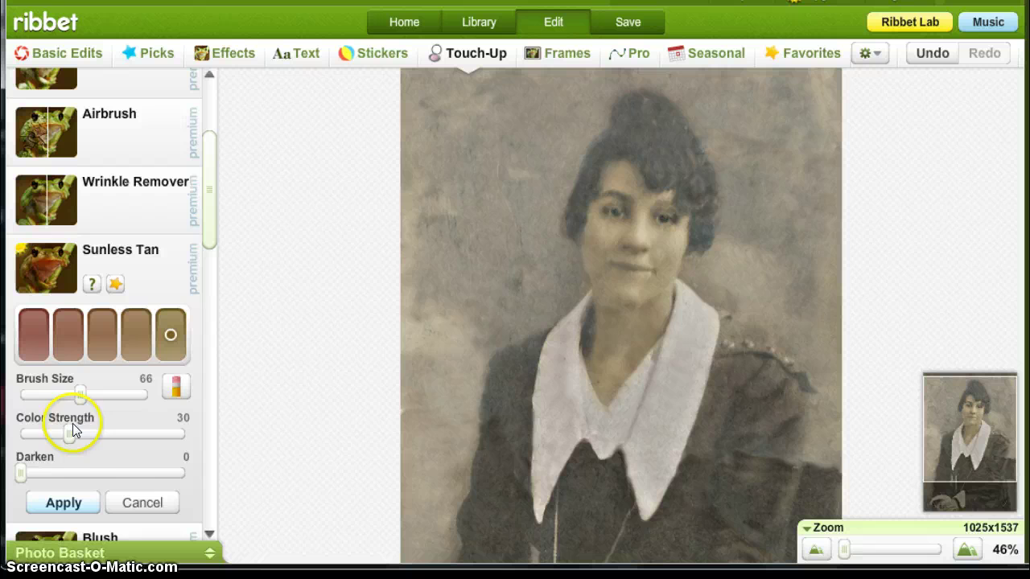
click(126, 500)
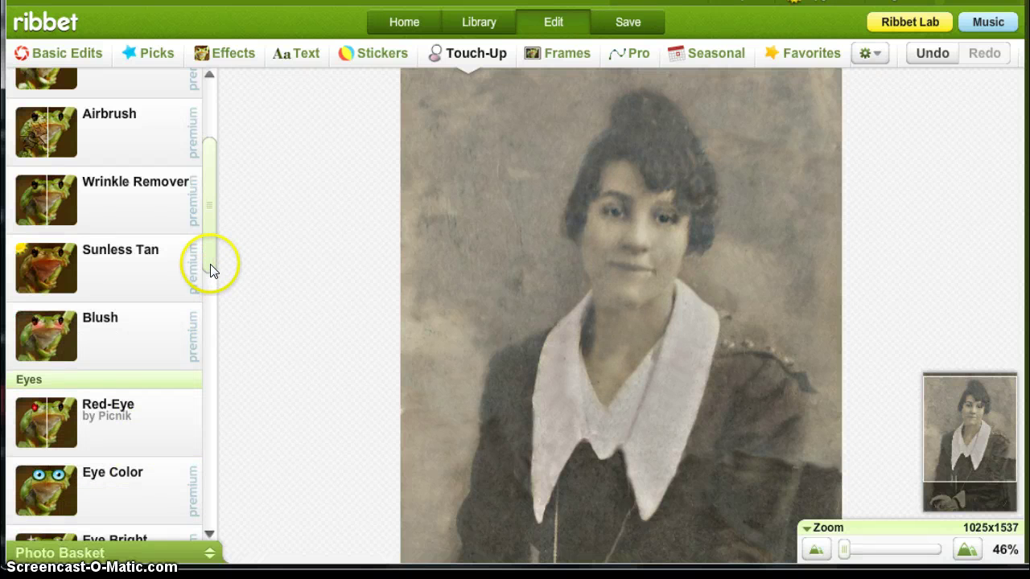
Tint the woman's face and neck with the golden tan Eye Shadow shade, using brush sizes 122 and 50, and apply it at 77% fade.
drag(210, 262, 198, 375)
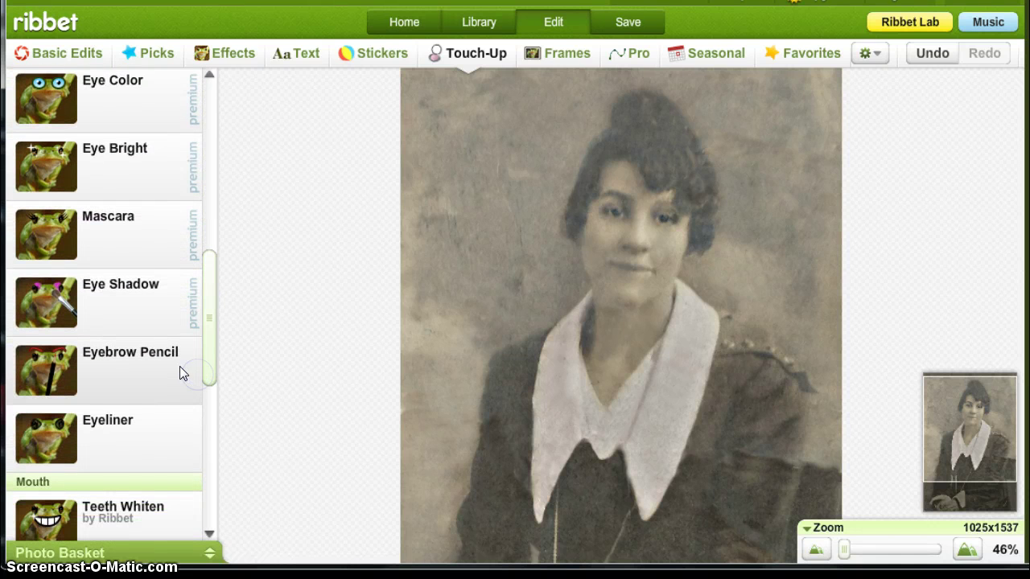
click(135, 293)
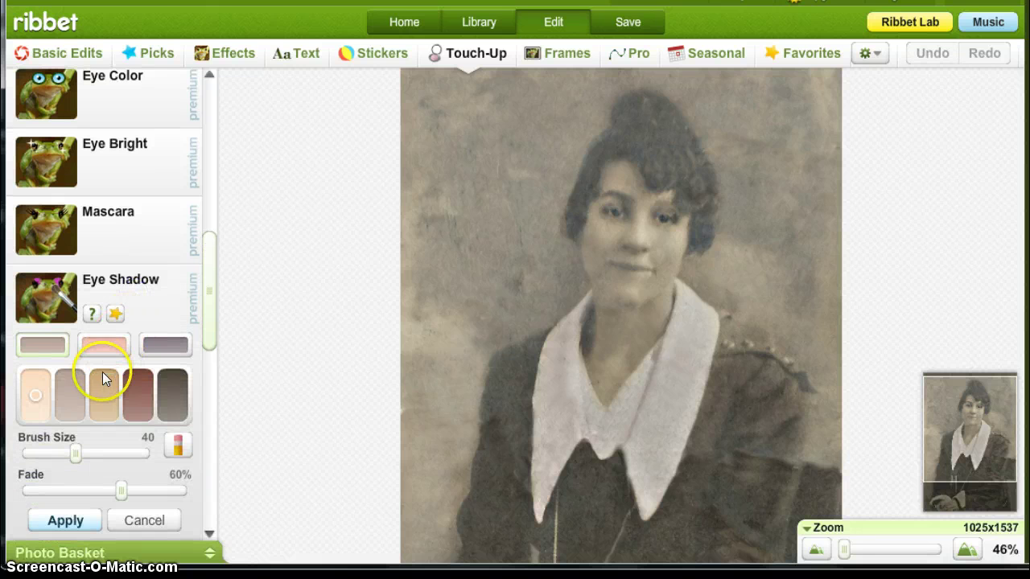
click(102, 397)
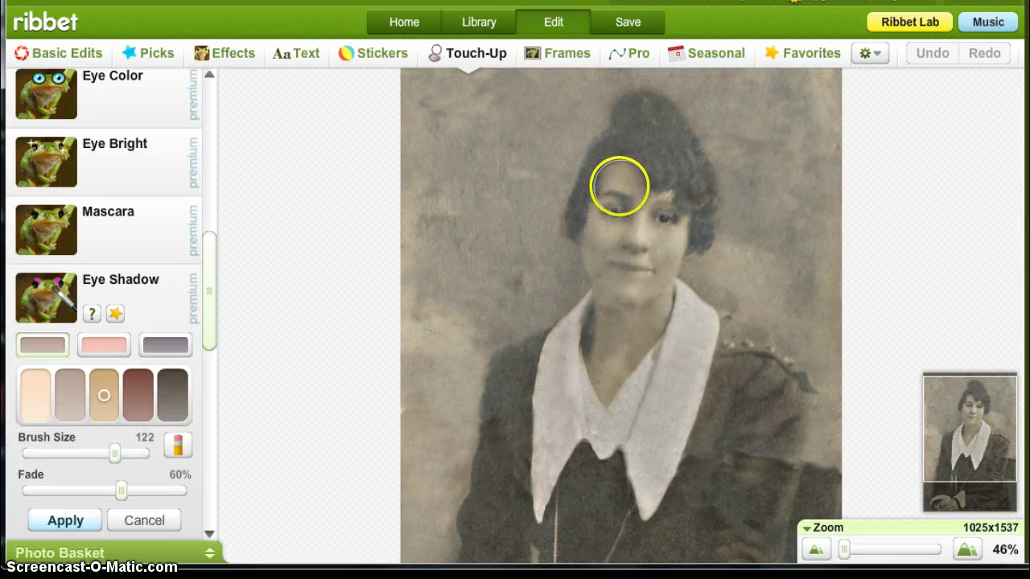
mouse_move(620, 184)
mouse_down()
mouse_move(609, 258)
mouse_move(637, 212)
mouse_move(645, 267)
mouse_move(671, 223)
mouse_move(615, 339)
mouse_move(646, 304)
mouse_move(609, 370)
mouse_move(623, 179)
mouse_move(605, 249)
mouse_move(624, 321)
mouse_move(608, 356)
mouse_up()
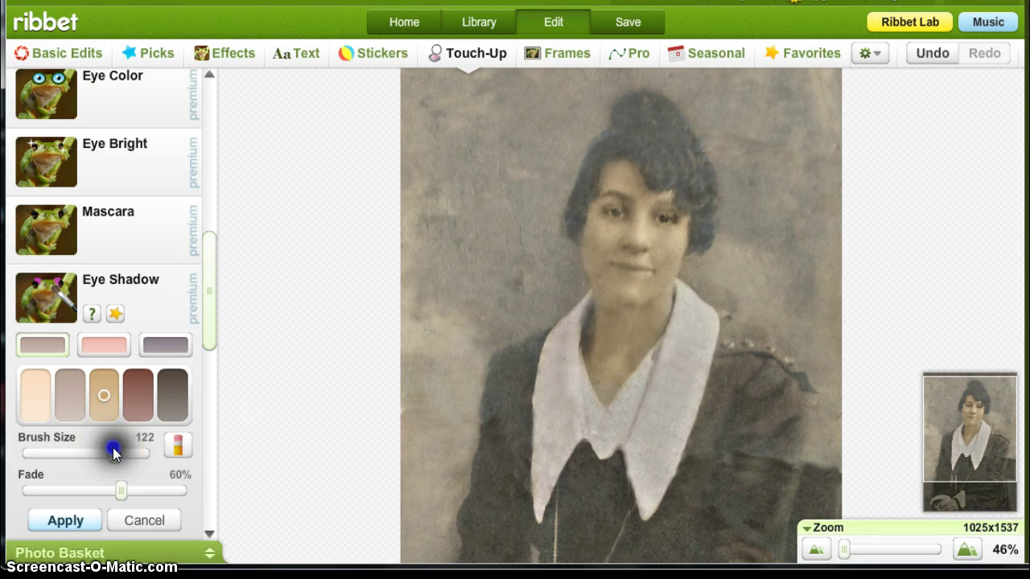
drag(604, 375, 608, 395)
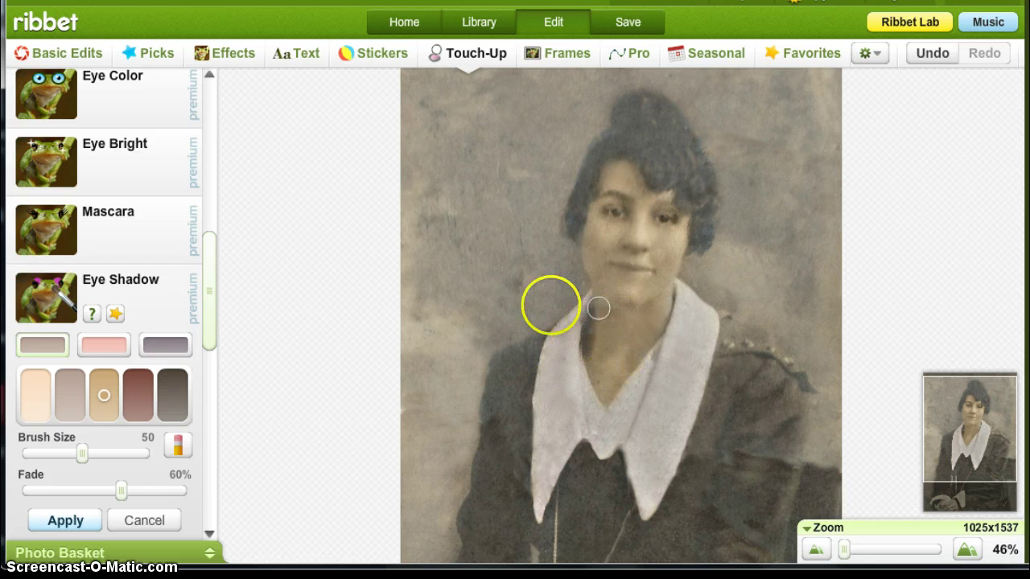
click(116, 493)
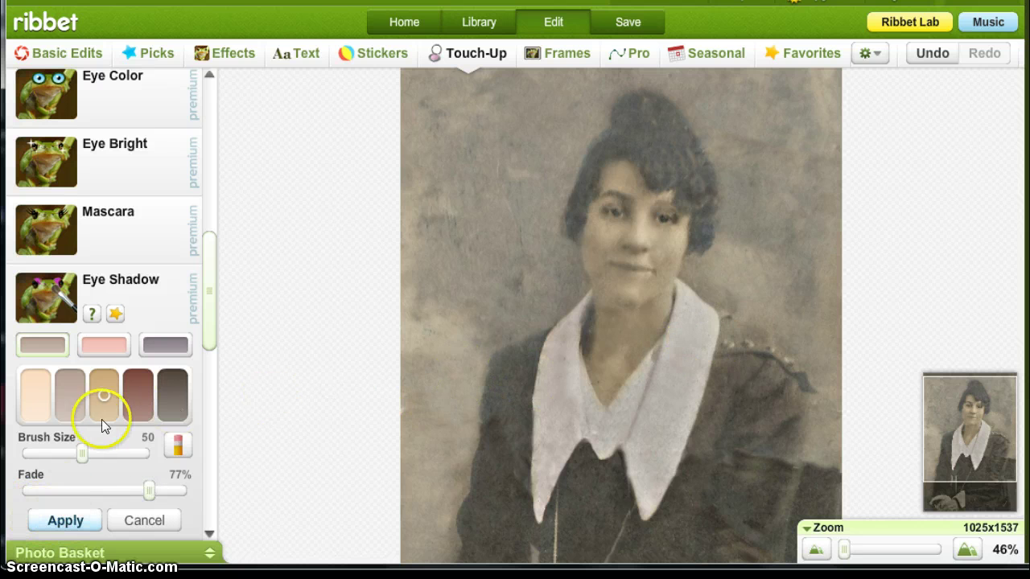
click(70, 519)
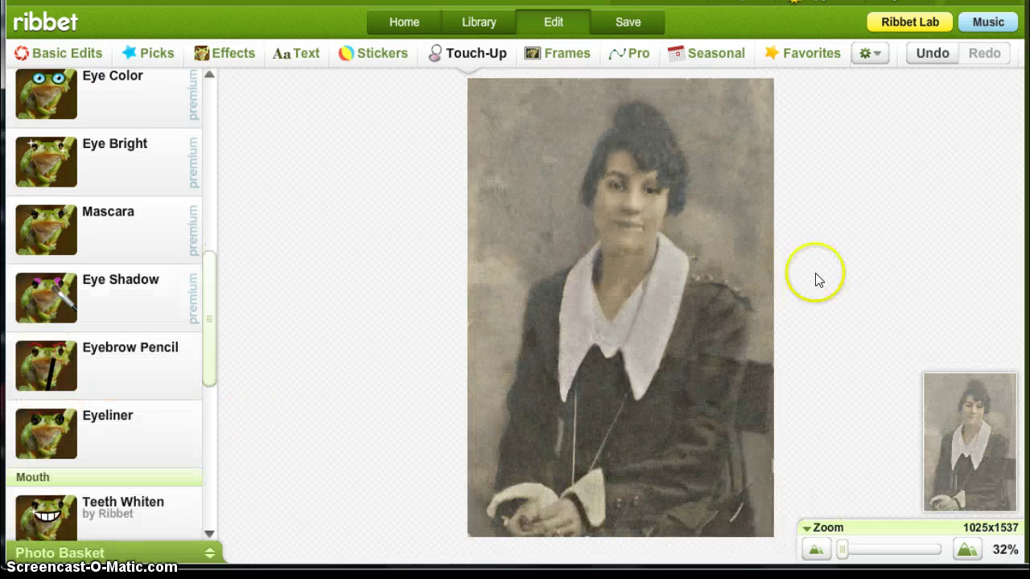
Paint the woman's hands with the golden tan Eye Shadow shade at brush size 85 and 60% fade, and apply it.
click(146, 286)
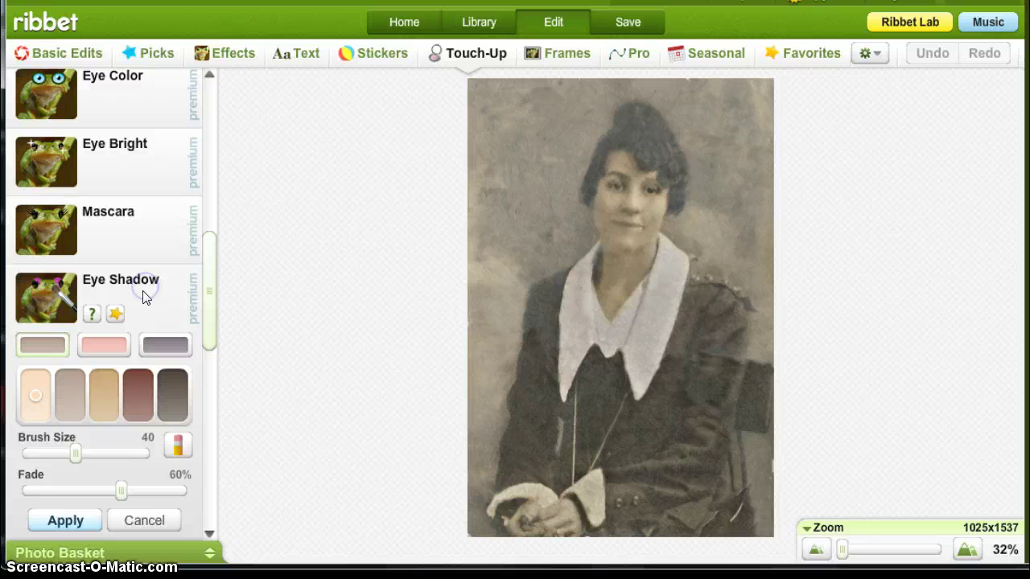
click(105, 385)
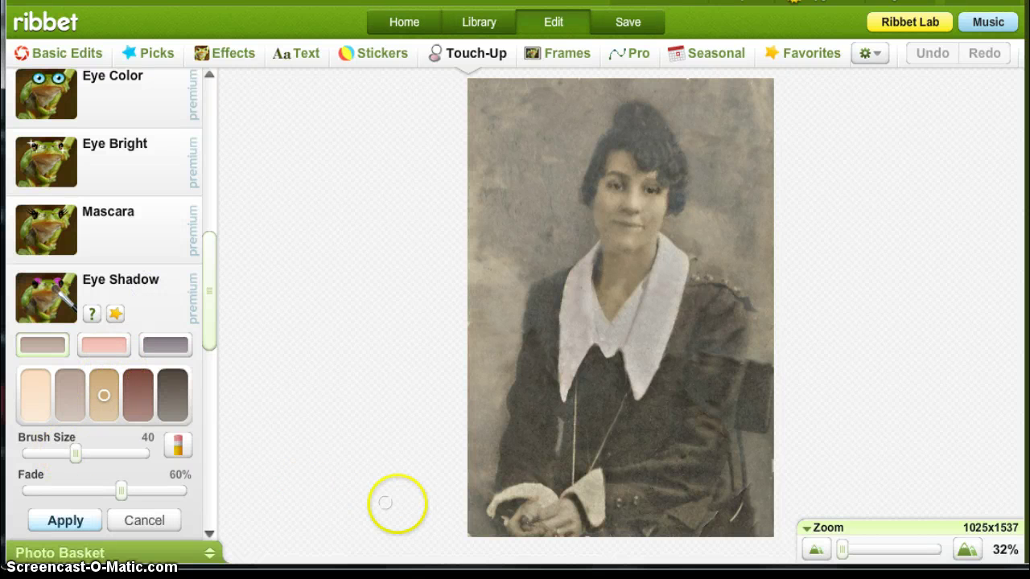
drag(77, 453, 100, 453)
click(529, 523)
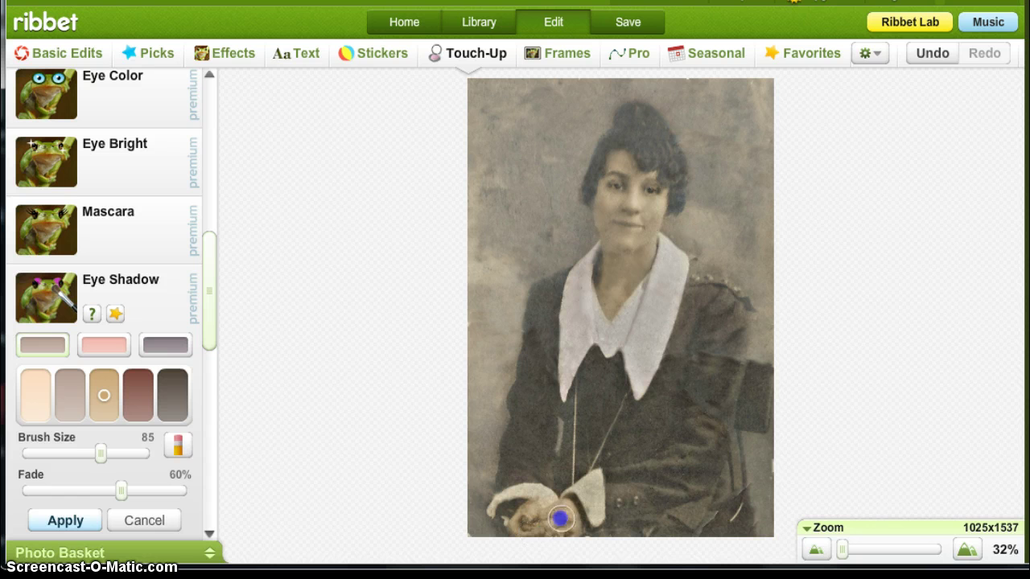
click(50, 521)
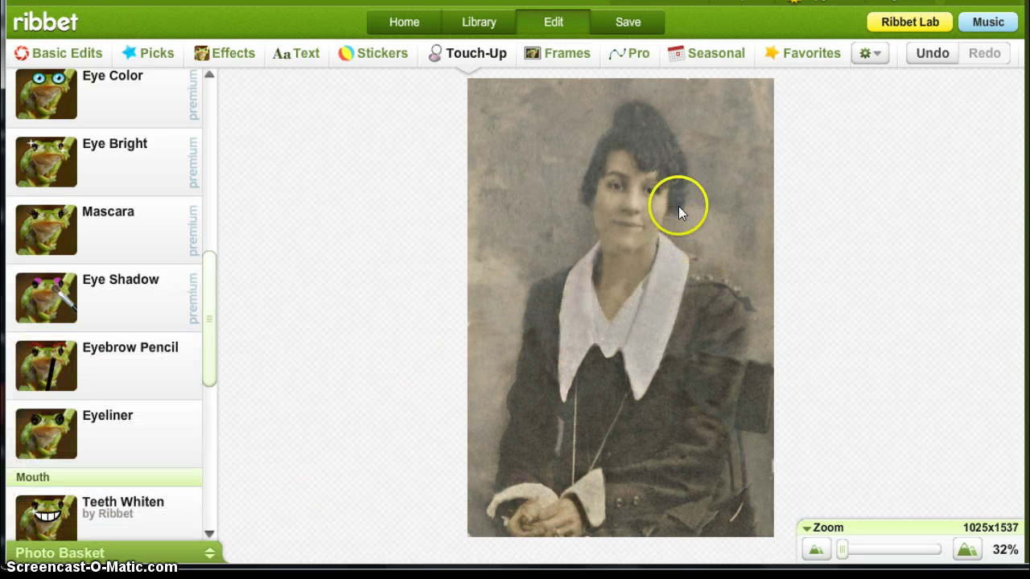
Darken the lashes around both of the woman's eyes with Mascara at brush size 40 and 60% strength, and apply it.
scroll(682, 205, up, 5)
drag(707, 211, 708, 311)
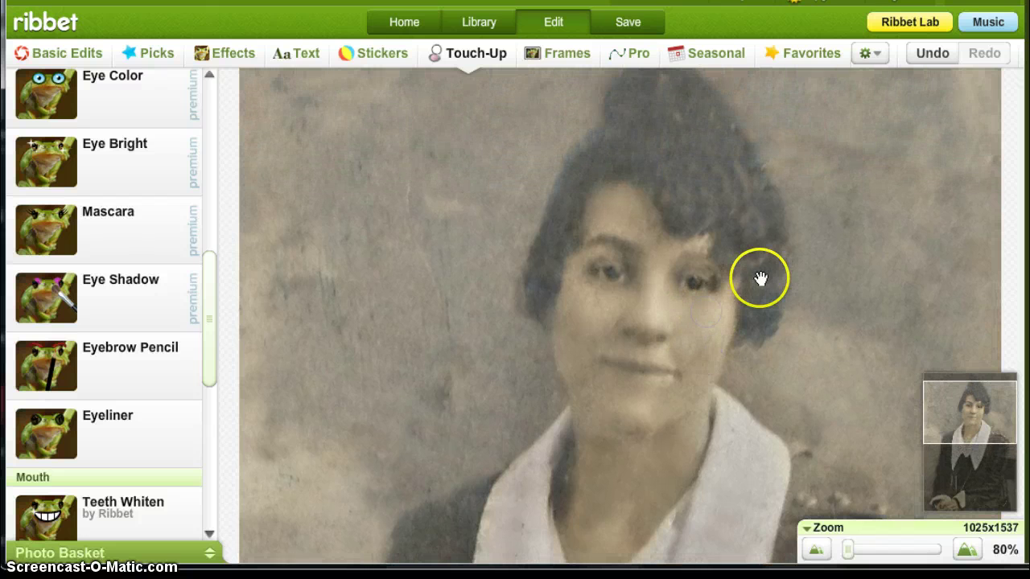
drag(760, 277, 743, 375)
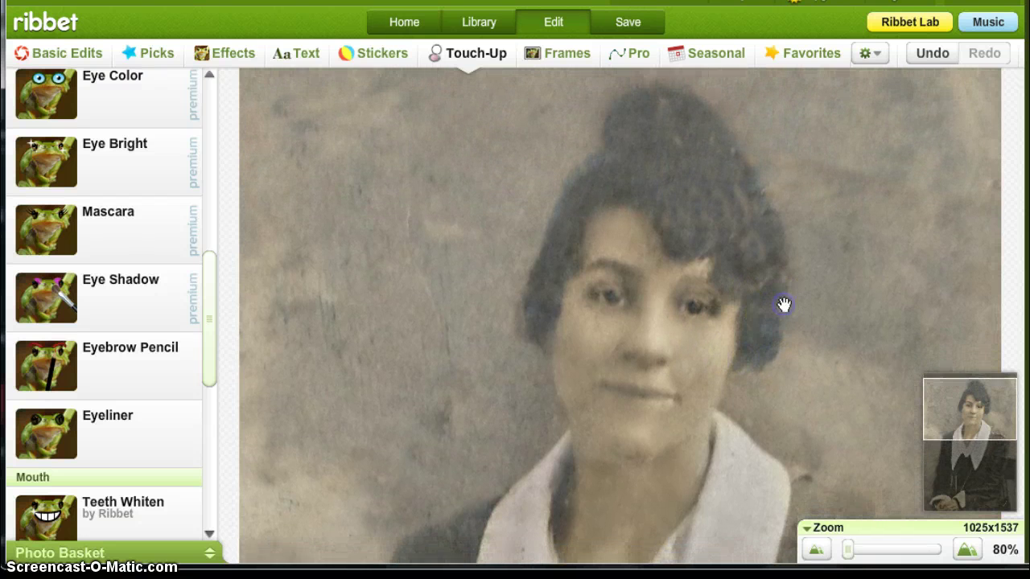
scroll(783, 304, up, 2)
drag(761, 329, 798, 282)
click(145, 233)
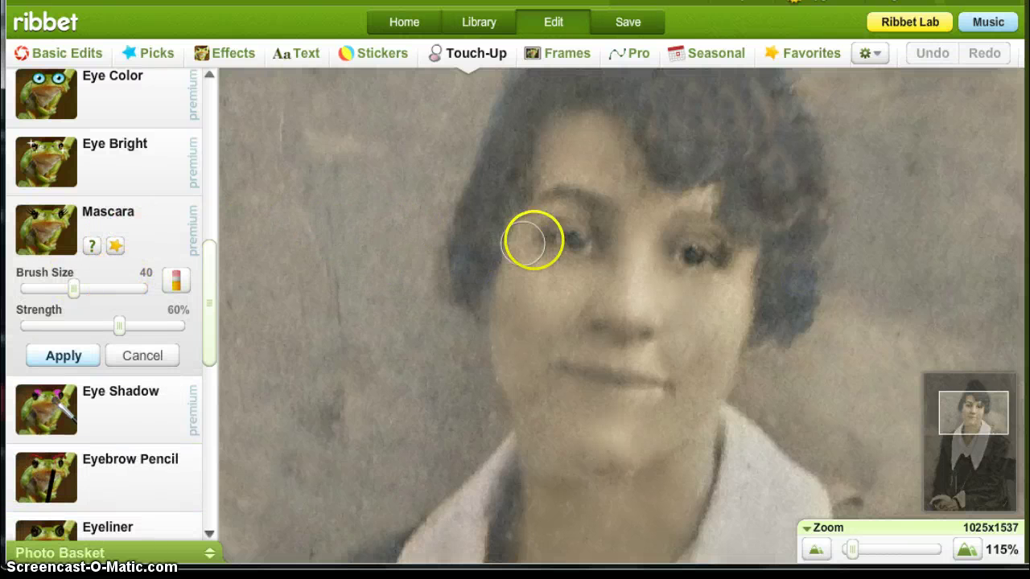
drag(524, 242, 573, 240)
mouse_move(665, 246)
mouse_down()
mouse_move(694, 251)
mouse_move(435, 293)
mouse_move(396, 308)
mouse_up()
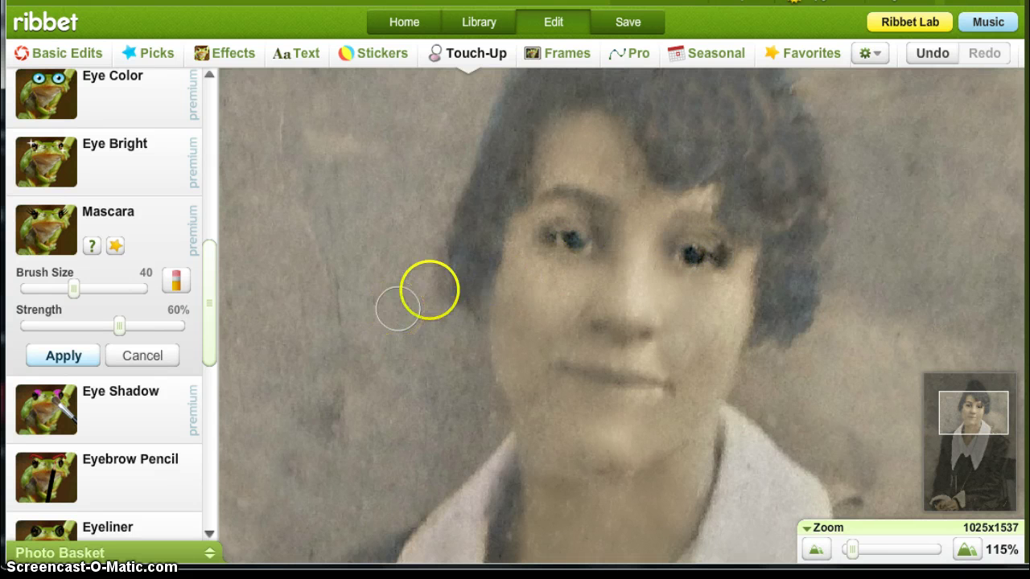
drag(570, 232, 574, 234)
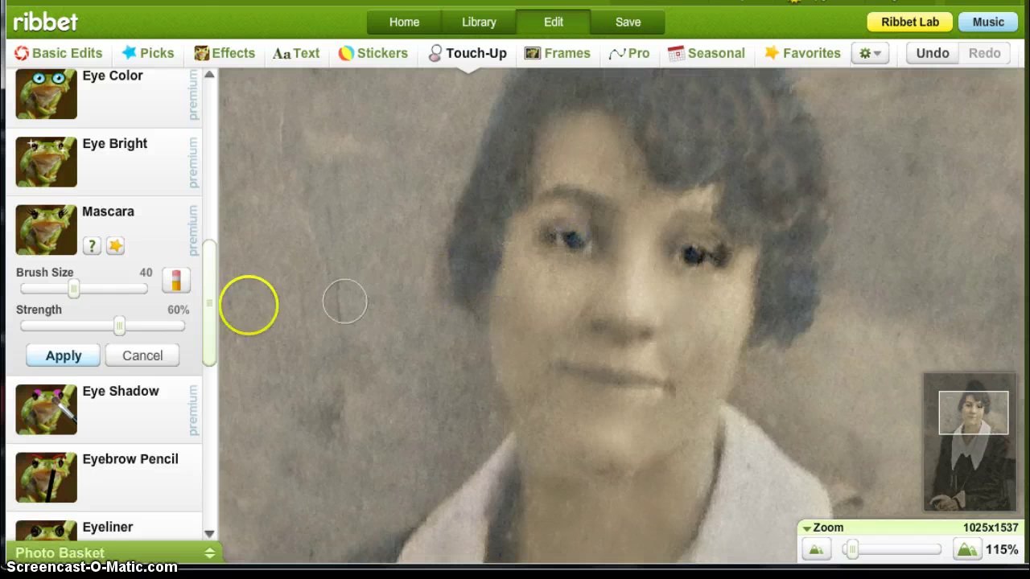
click(70, 357)
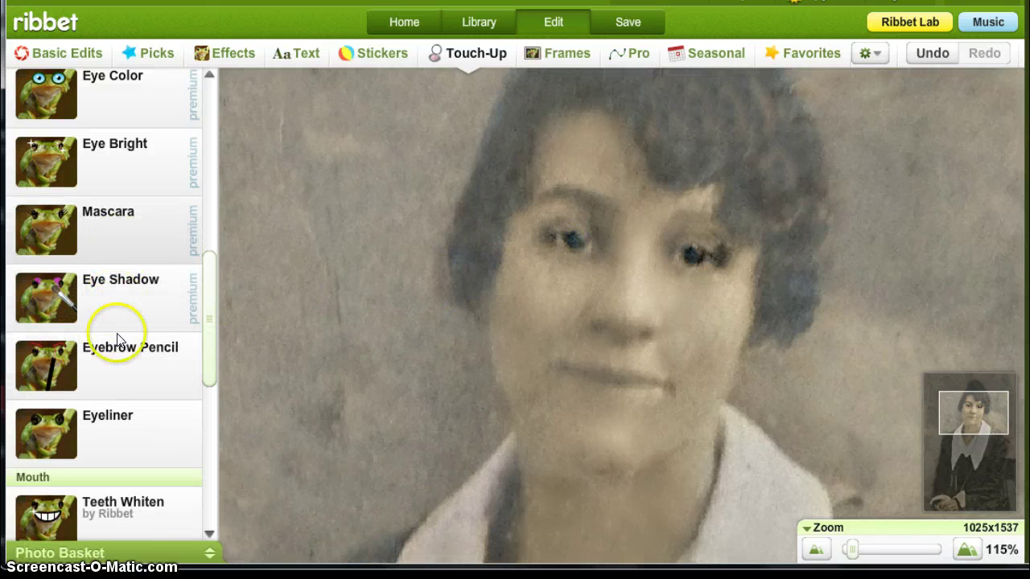
Fill in both eyebrows with the dark brown Eyebrow Pencil shade at brush size 14 and 89% fade, and apply it.
click(118, 354)
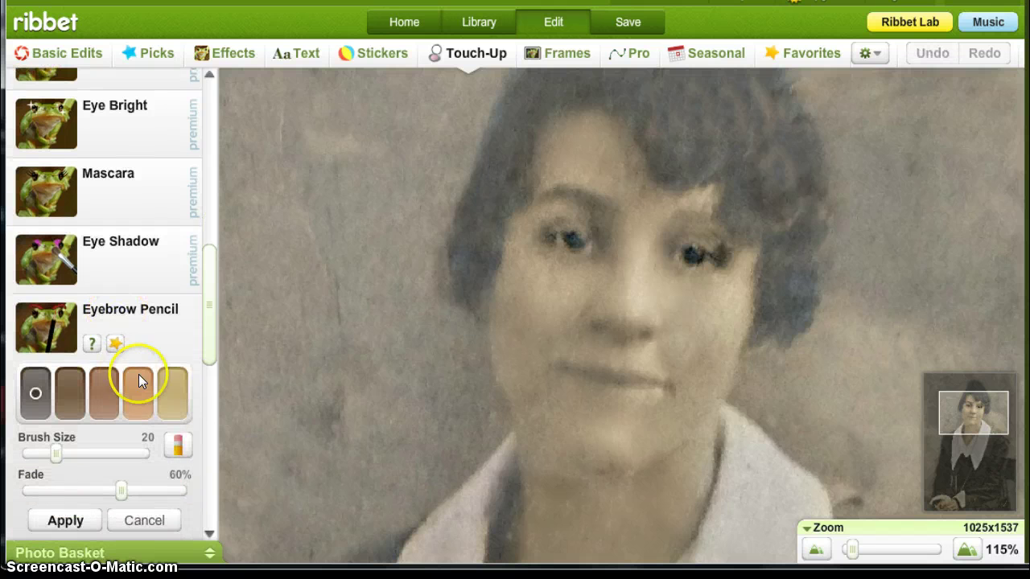
click(69, 389)
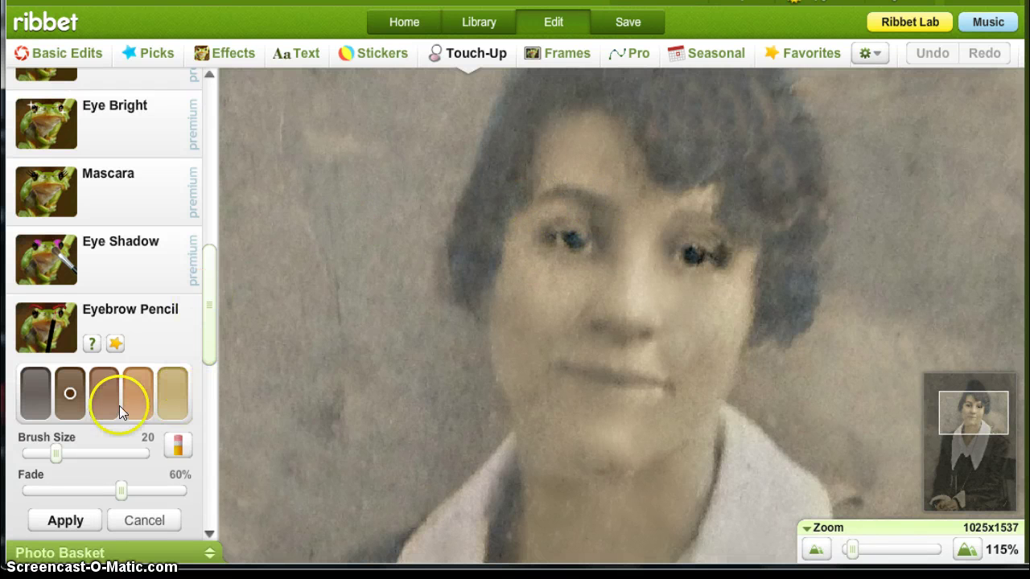
drag(57, 453, 38, 453)
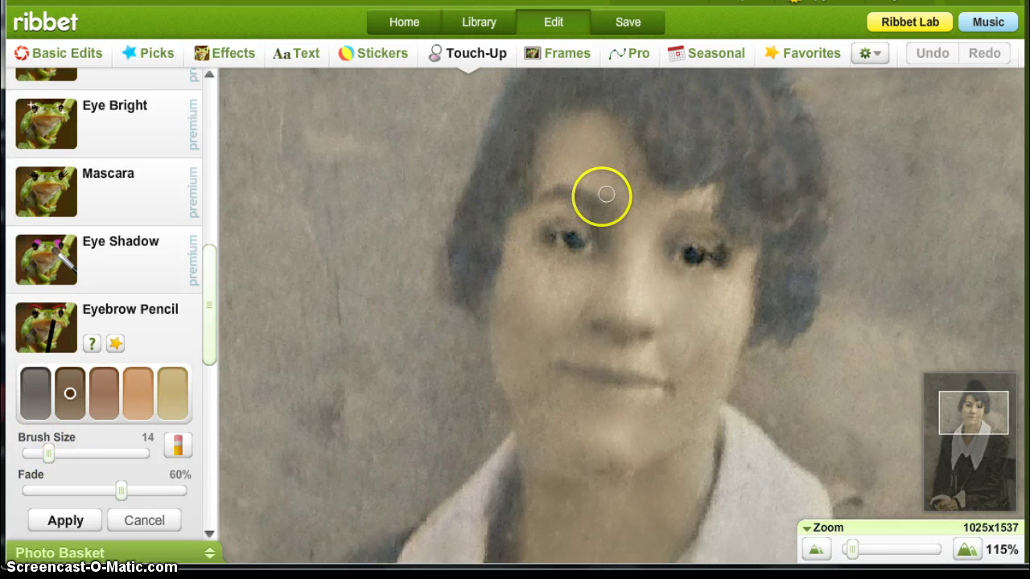
mouse_move(598, 200)
mouse_down()
mouse_move(557, 188)
mouse_move(536, 198)
mouse_move(679, 216)
mouse_up()
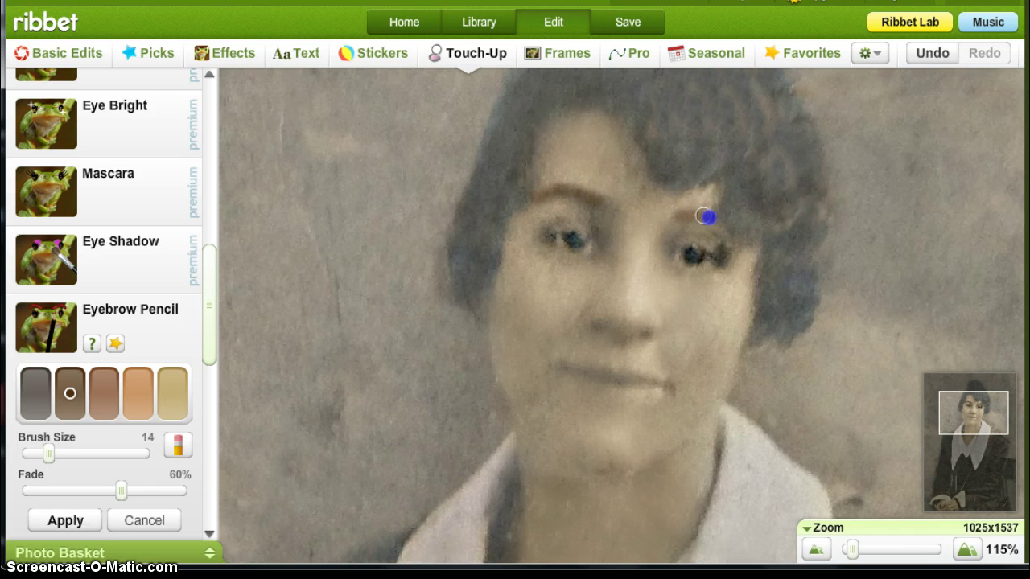
click(577, 240)
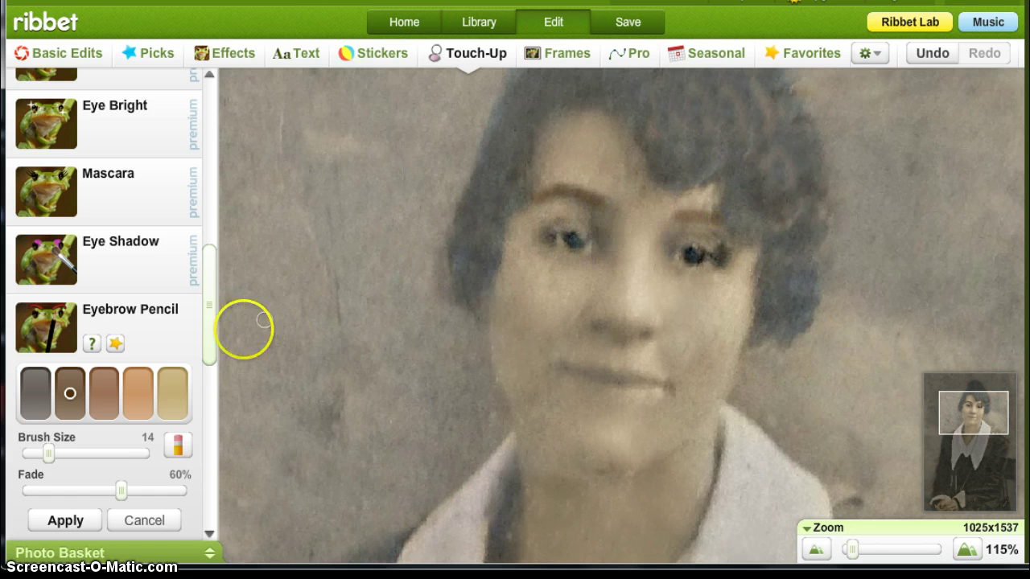
mouse_move(116, 490)
mouse_down()
mouse_move(91, 488)
mouse_move(126, 493)
mouse_up()
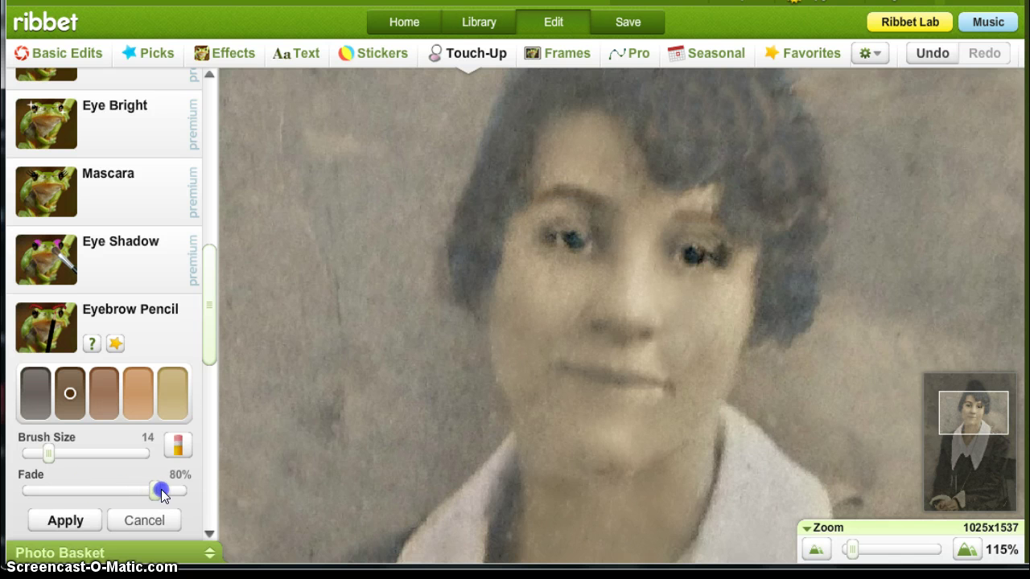
click(66, 520)
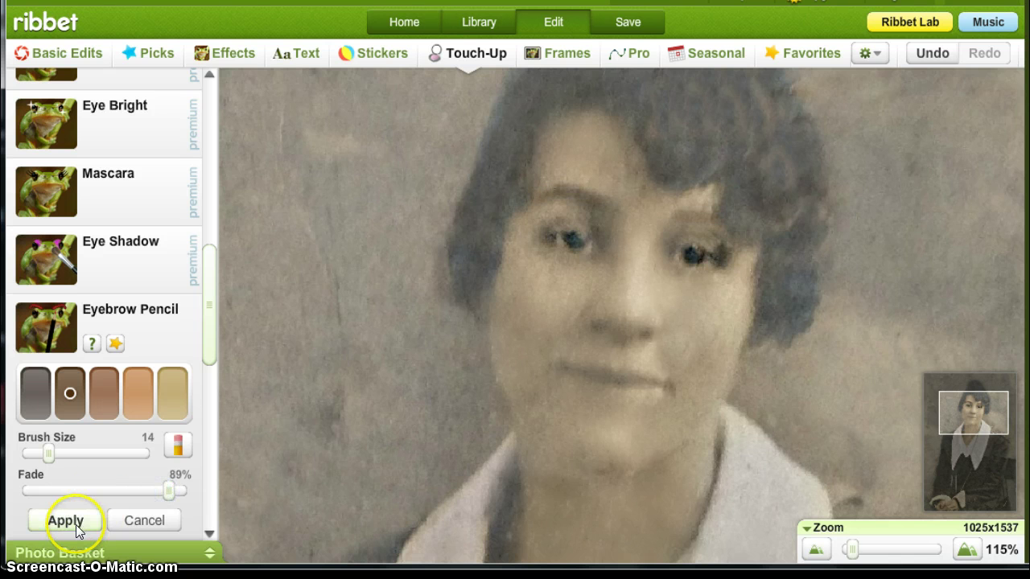
click(101, 425)
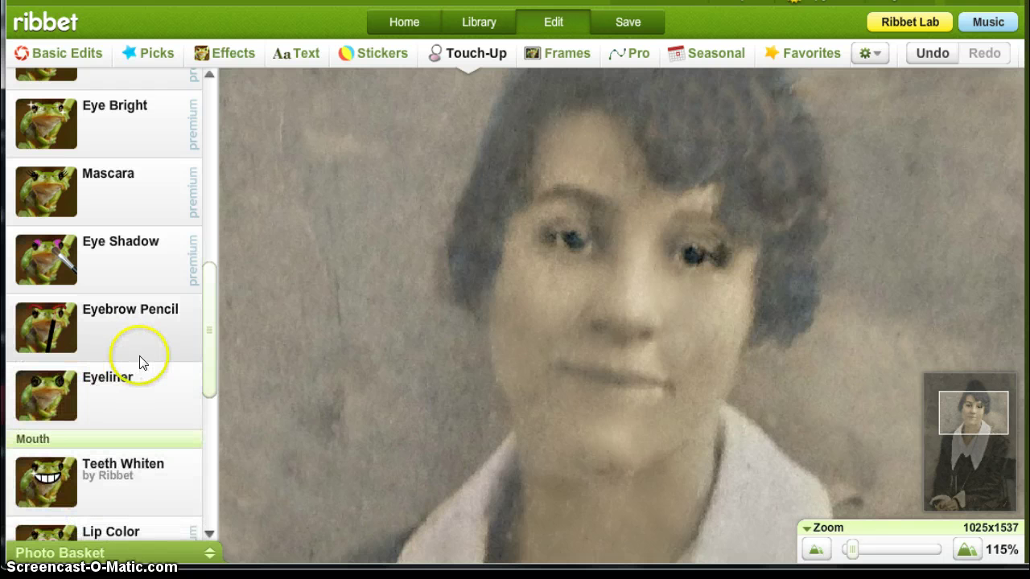
Paint the woman's hair with the dark brown Eyebrow Pencil shade, using brush sizes 56 and 25.
click(143, 332)
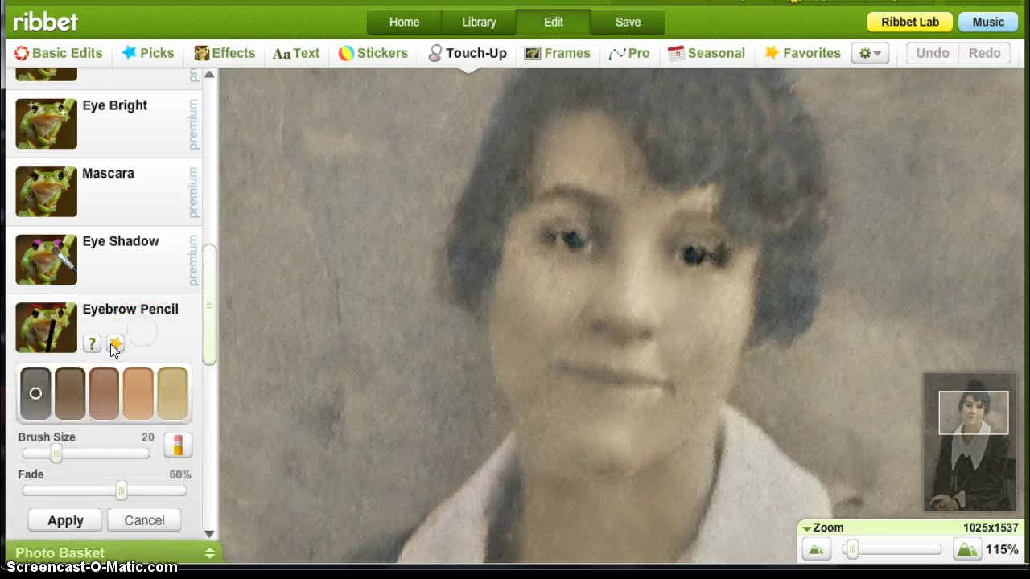
drag(55, 453, 85, 455)
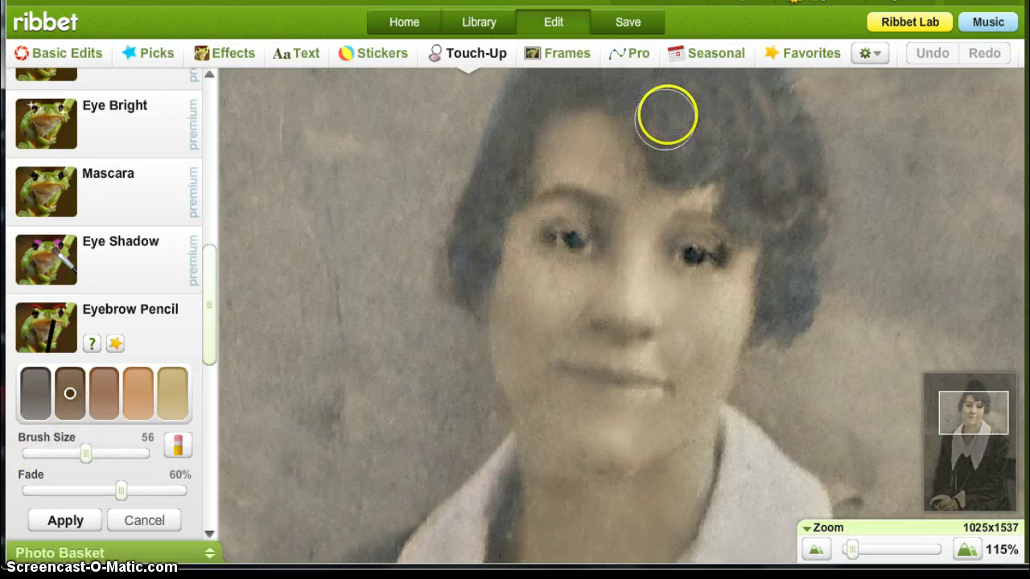
mouse_move(666, 117)
mouse_down()
mouse_move(686, 167)
mouse_move(710, 135)
mouse_move(732, 124)
mouse_move(748, 134)
mouse_move(751, 215)
mouse_move(785, 158)
mouse_move(797, 244)
mouse_move(771, 316)
mouse_up()
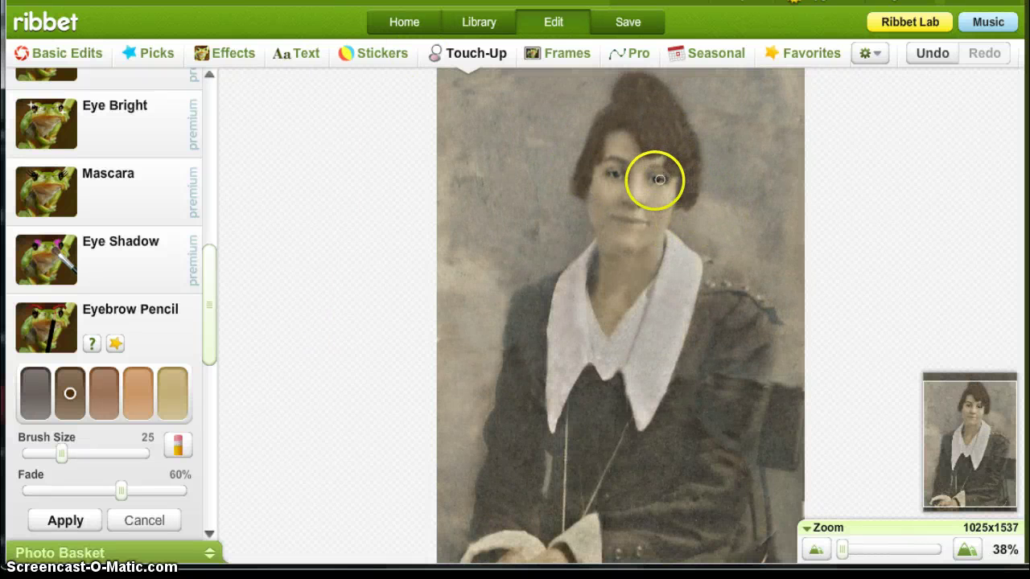
Brush brown past the hair's outer edge beside the cheek, and erase the spill from the background at eraser size 25.
scroll(644, 182, up, 3)
scroll(625, 174, up, 2)
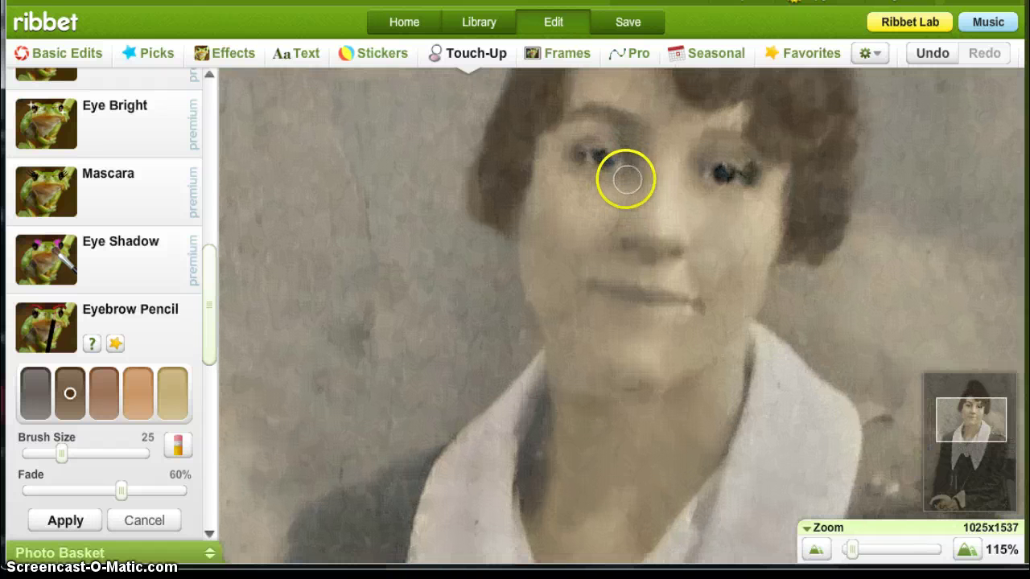
click(472, 177)
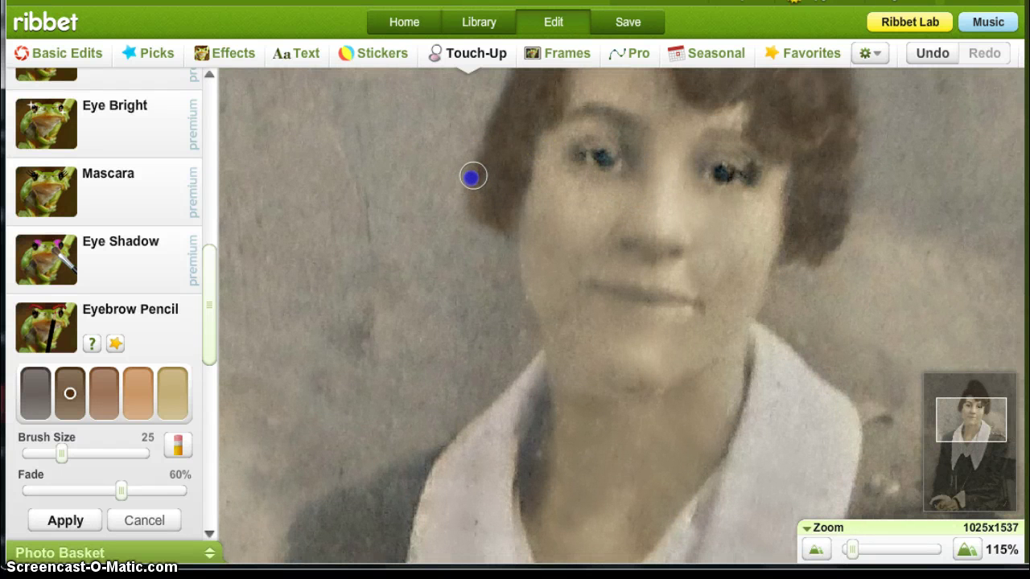
mouse_move(467, 198)
mouse_down()
mouse_move(479, 249)
mouse_move(492, 214)
mouse_up()
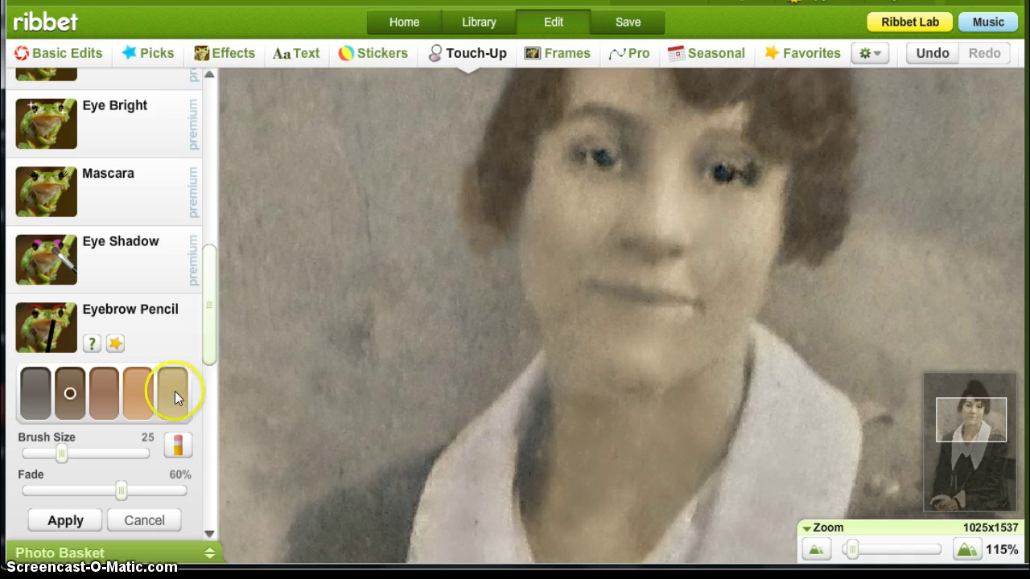
click(179, 447)
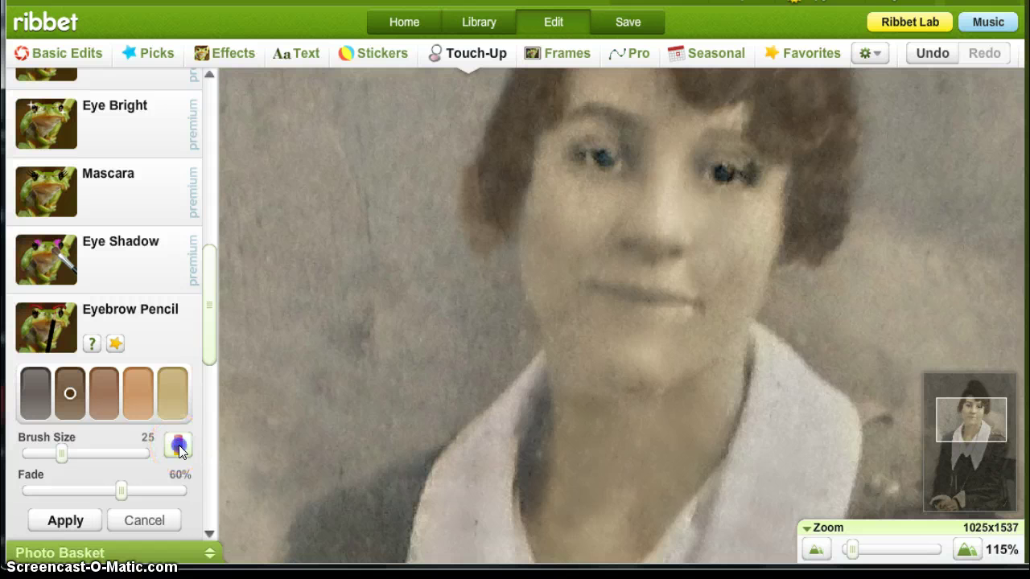
mouse_move(460, 267)
mouse_down()
mouse_move(470, 229)
mouse_move(490, 243)
mouse_move(466, 217)
mouse_move(457, 157)
mouse_move(473, 217)
mouse_move(500, 252)
mouse_move(458, 205)
mouse_move(450, 161)
mouse_up()
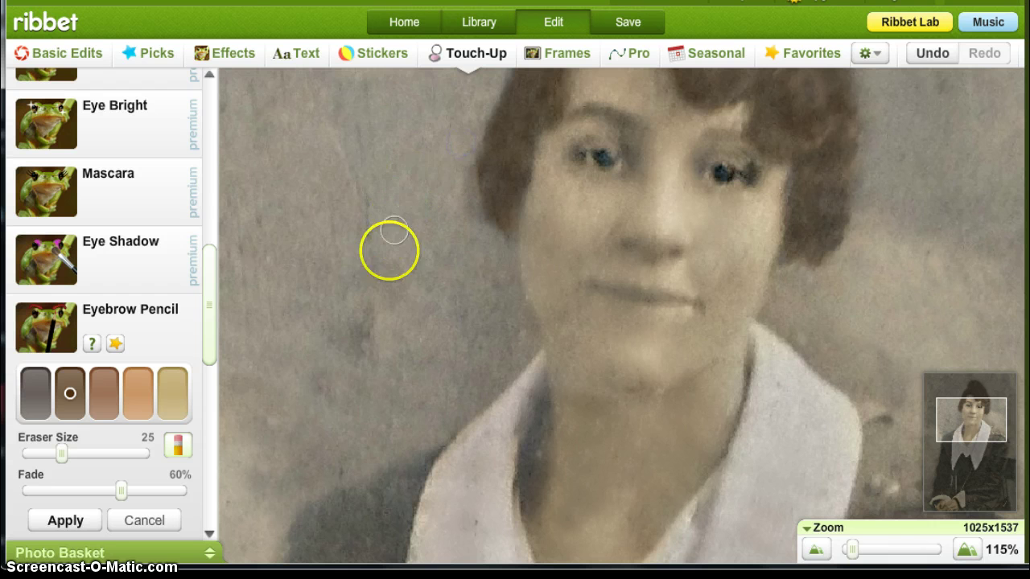
click(179, 445)
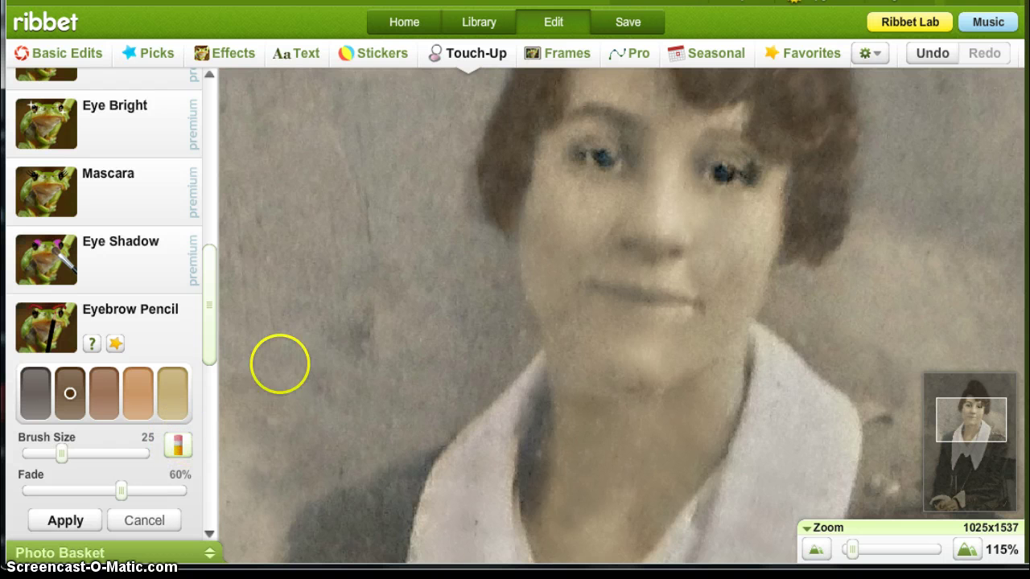
Set the brown hair tint's fade to 74% and apply it.
scroll(407, 249, down, 5)
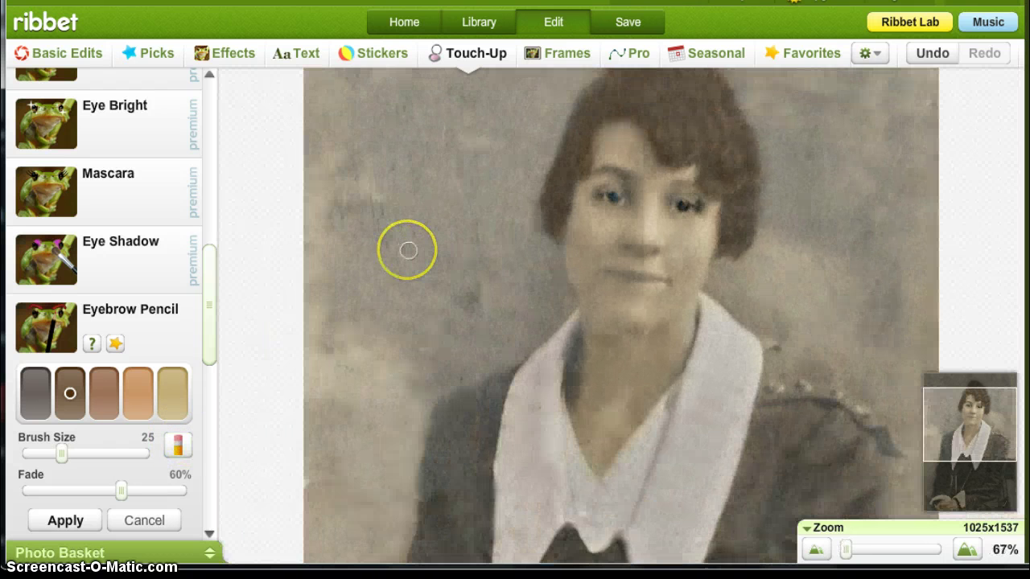
scroll(407, 250, down, 2)
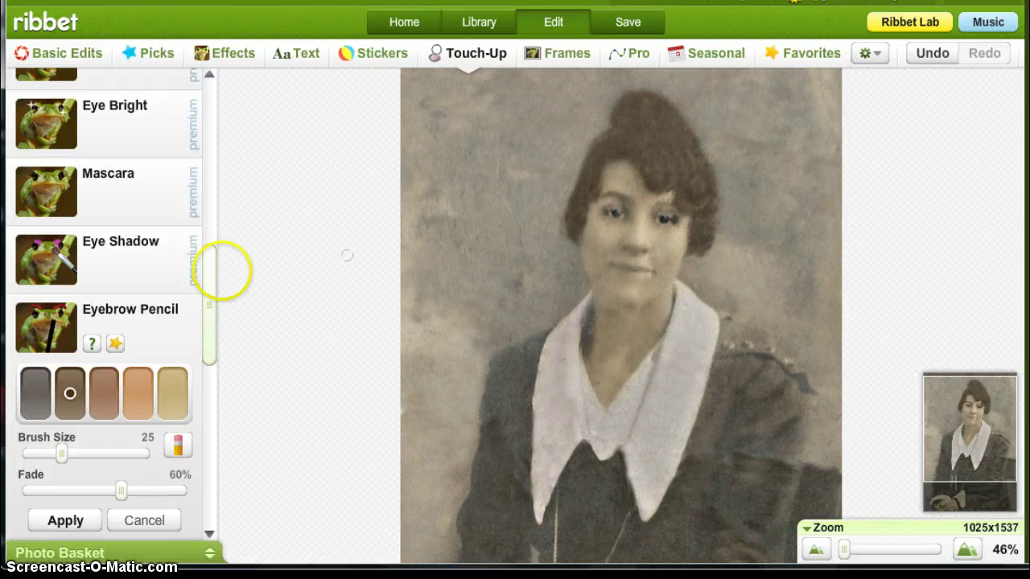
click(118, 493)
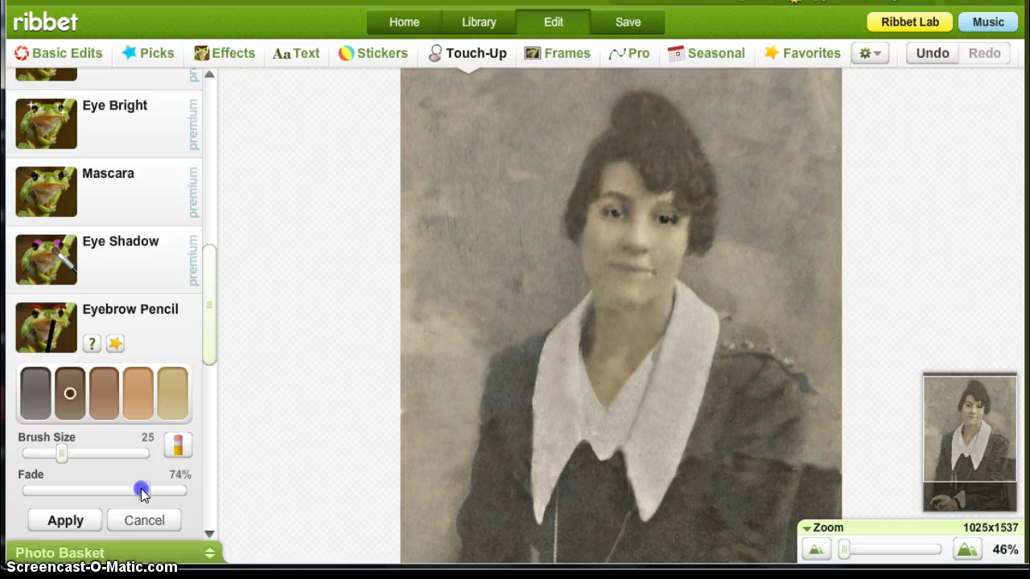
click(66, 520)
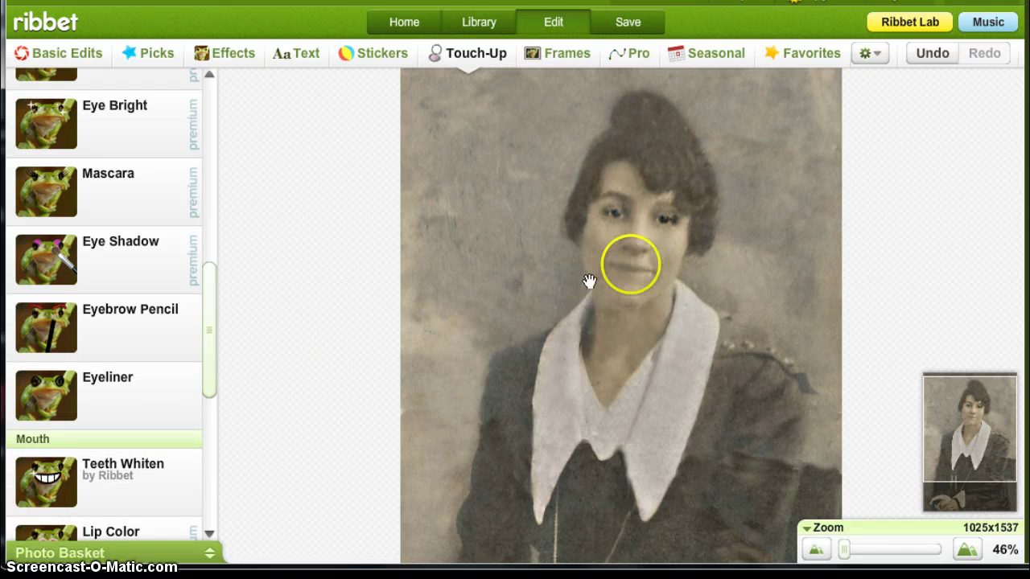
Color both cheeks with the medium dusty pink Blush shade at brush size 70, and apply it.
scroll(715, 266, up, 3)
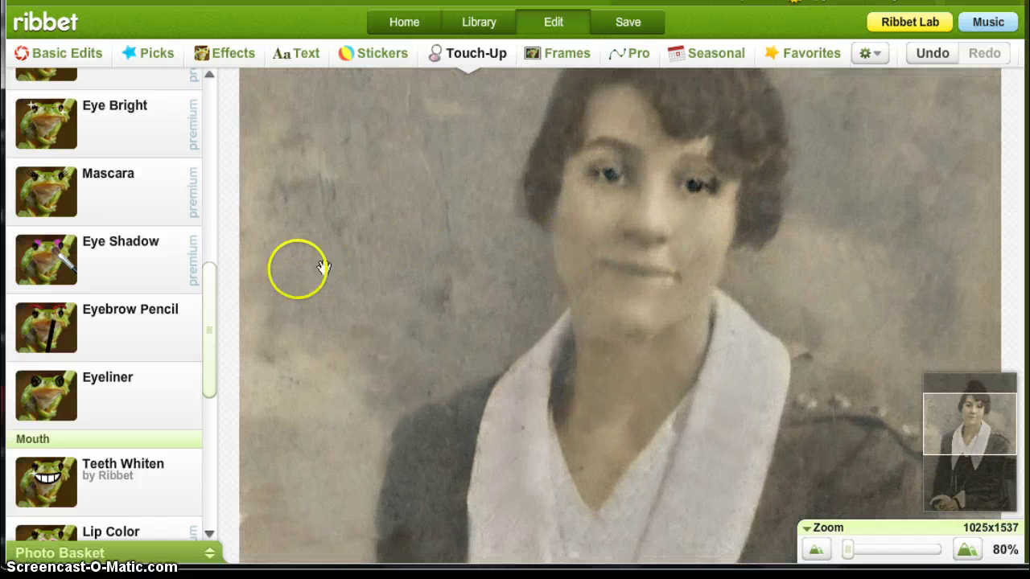
click(205, 275)
drag(205, 273, 214, 184)
click(117, 187)
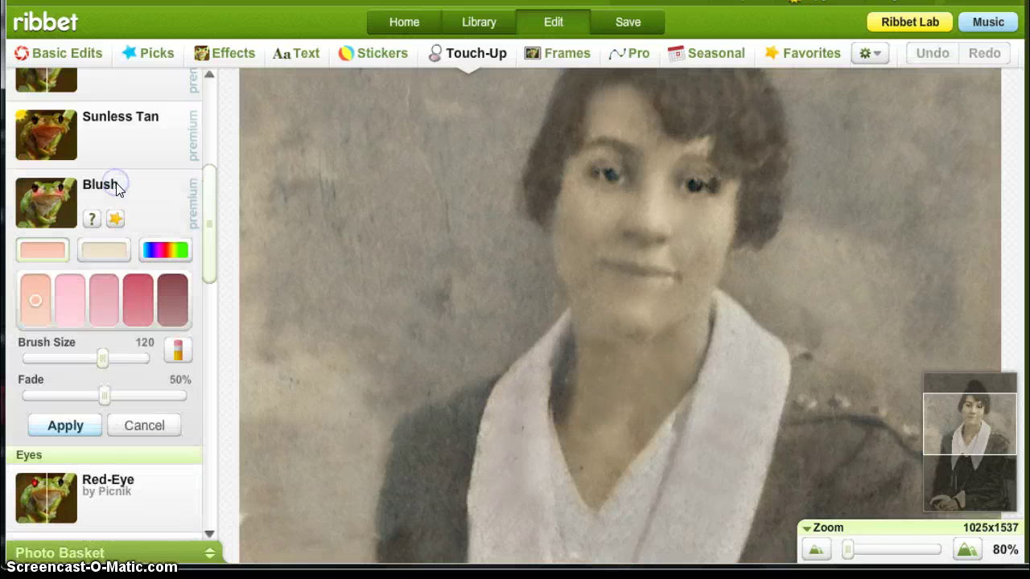
click(102, 291)
click(91, 360)
drag(91, 360, 85, 359)
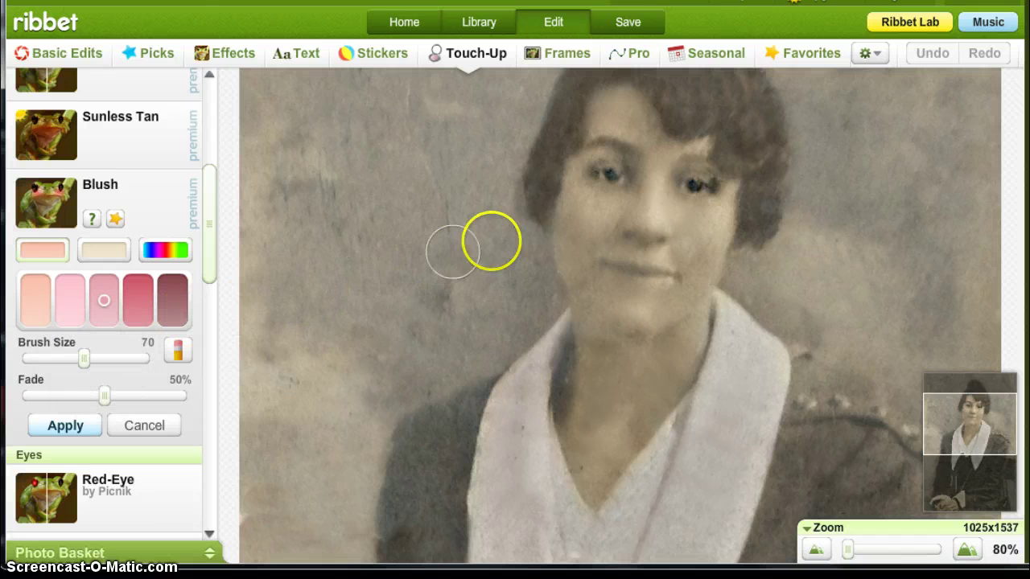
mouse_move(579, 228)
mouse_down()
mouse_move(582, 212)
mouse_move(591, 223)
mouse_up()
mouse_move(677, 227)
mouse_down()
mouse_move(700, 230)
mouse_move(691, 239)
mouse_move(701, 243)
mouse_up()
drag(643, 215, 595, 219)
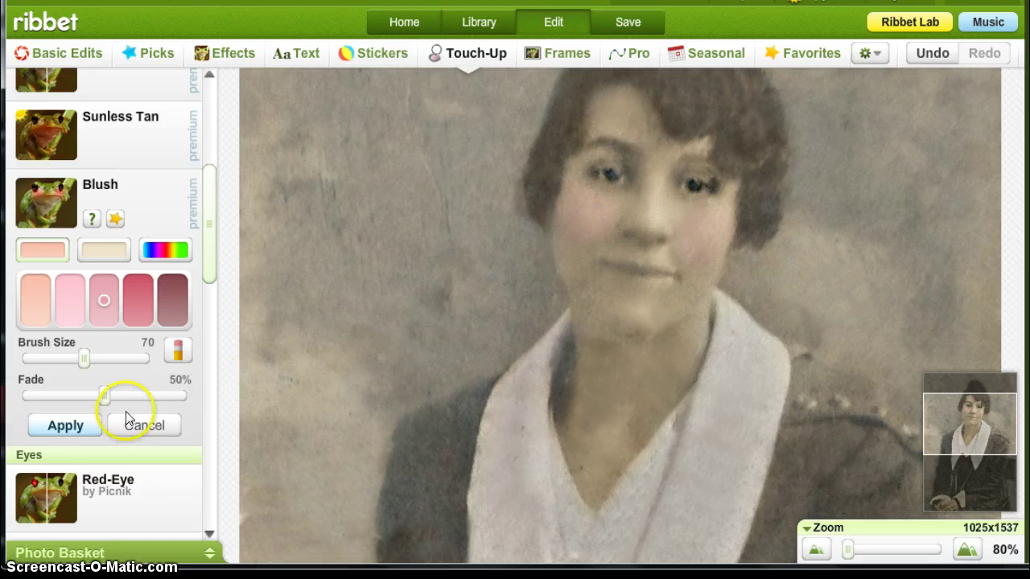
click(66, 428)
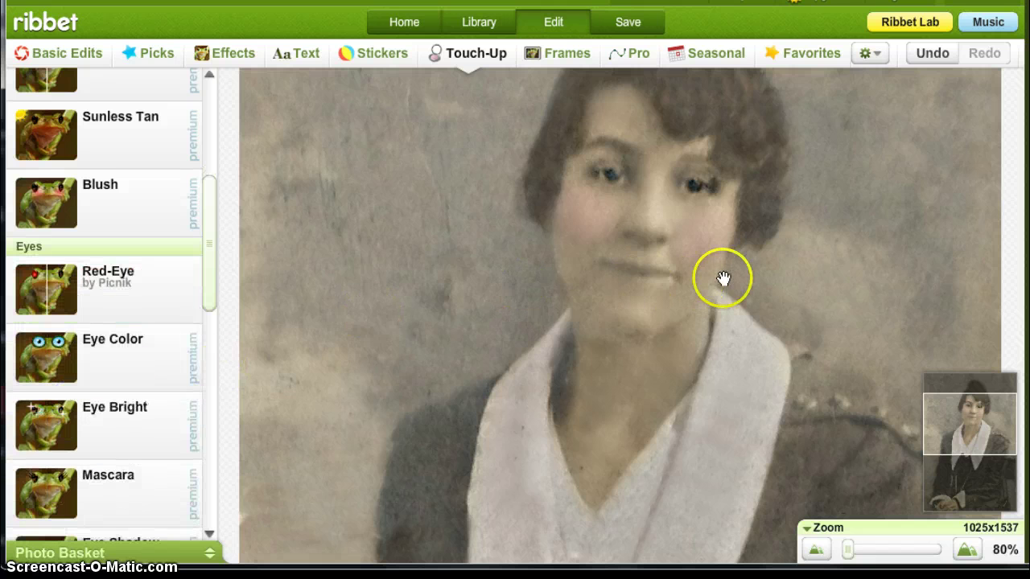
Paint the woman's lips with the dusty rose Lip Color shade at brush size 13.
scroll(728, 277, up, 1)
scroll(727, 276, up, 2)
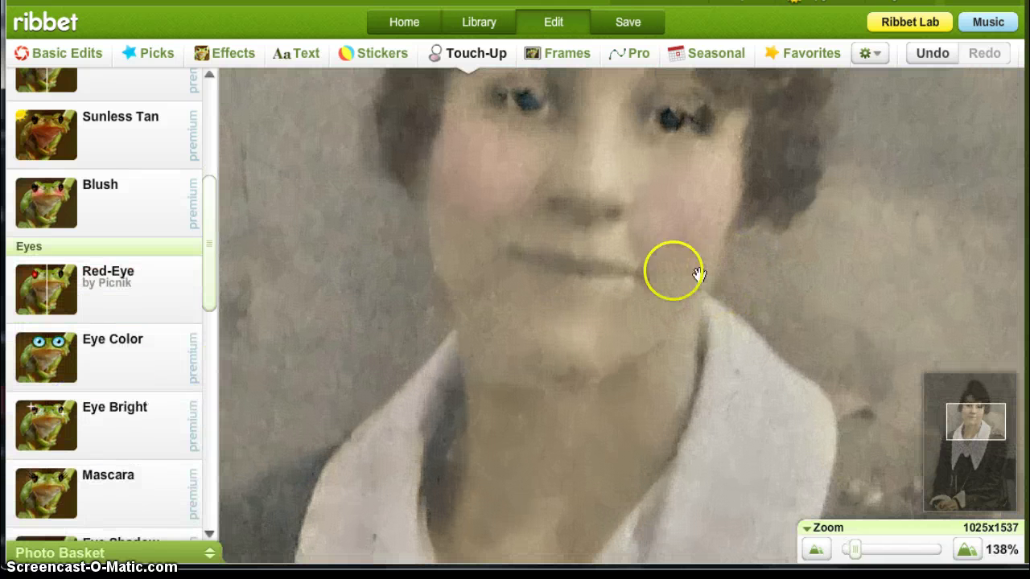
mouse_move(206, 243)
mouse_down()
mouse_move(209, 135)
mouse_move(213, 361)
mouse_move(194, 385)
mouse_up()
click(127, 352)
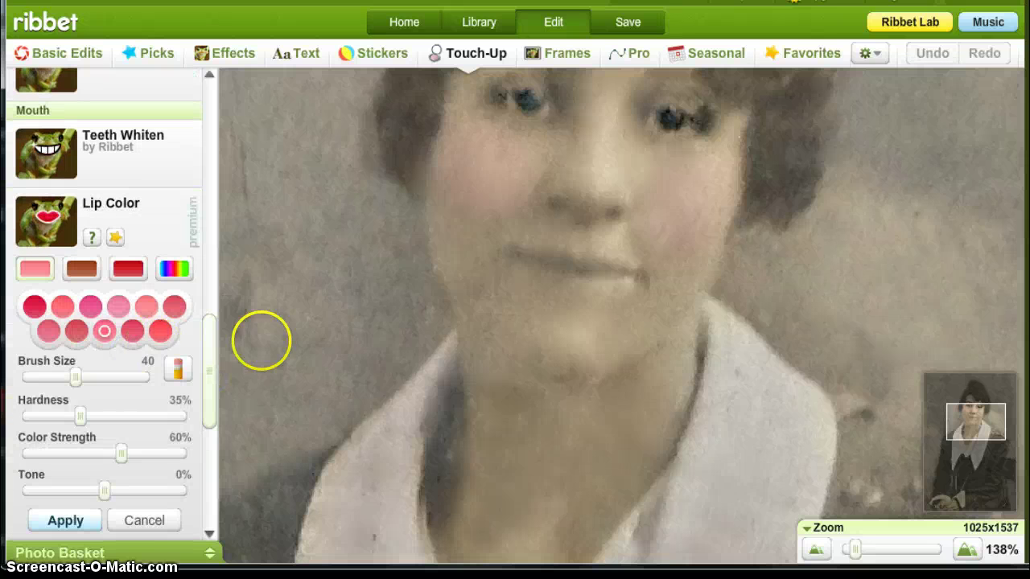
drag(75, 377, 46, 380)
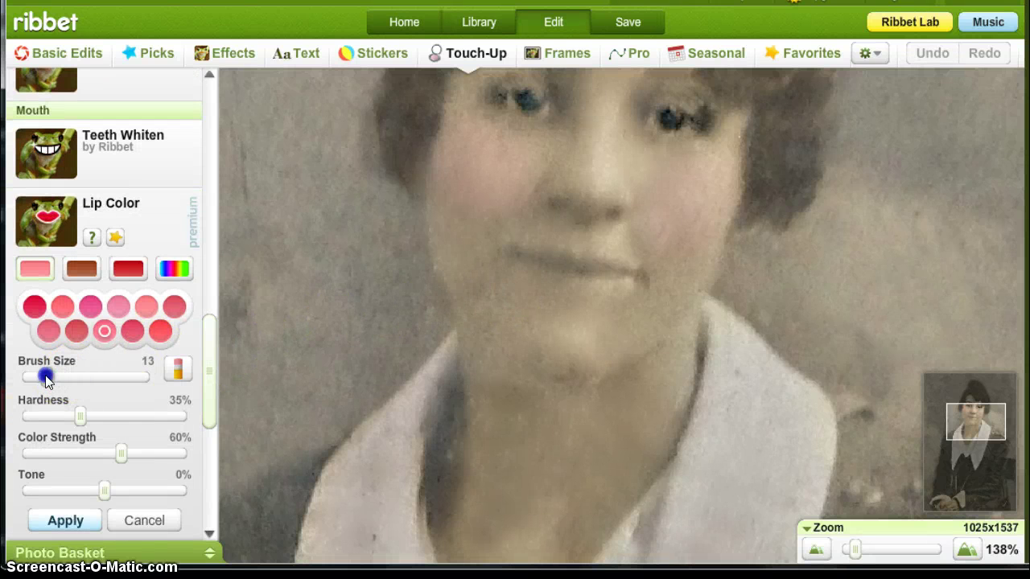
click(173, 306)
click(562, 262)
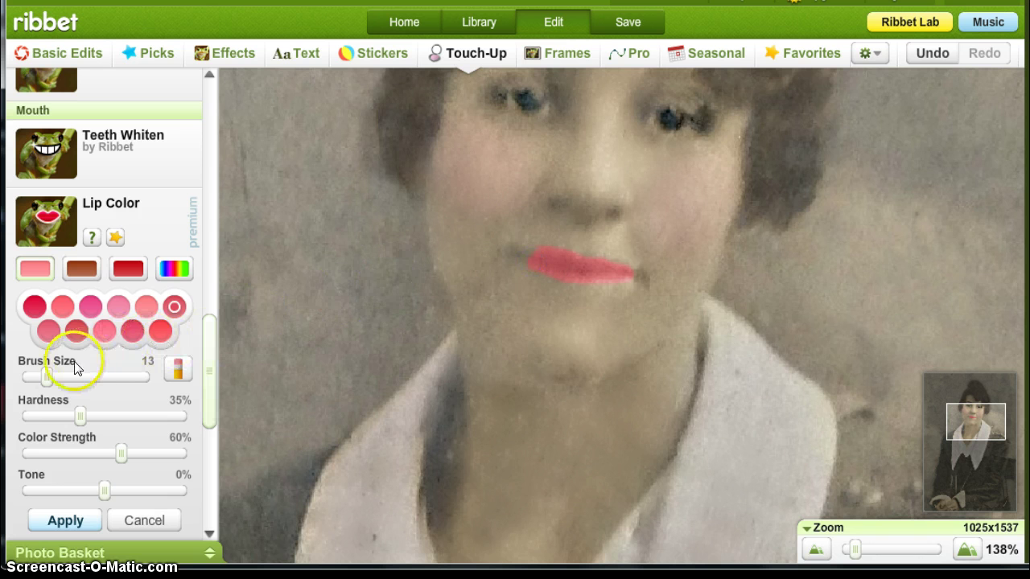
Fill in the corners and edges of the lips with the same rose shade at brush size 7.
drag(47, 377, 35, 376)
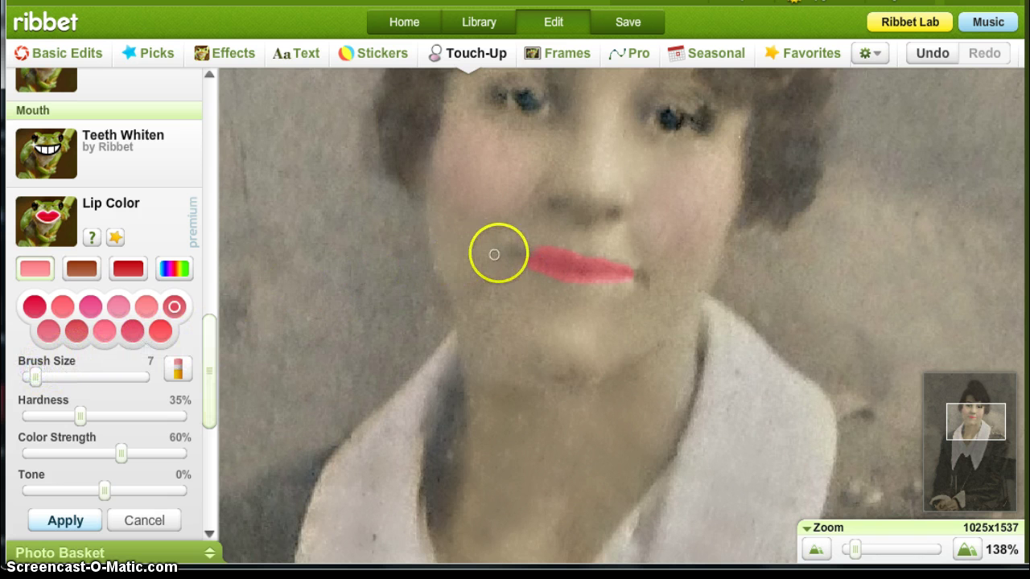
click(525, 255)
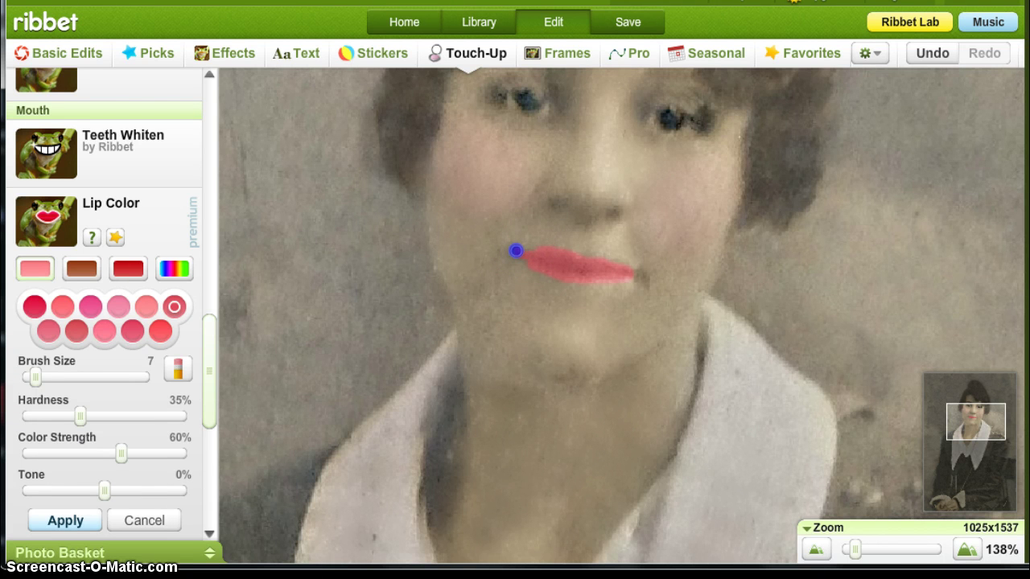
drag(549, 260, 626, 276)
drag(545, 254, 600, 261)
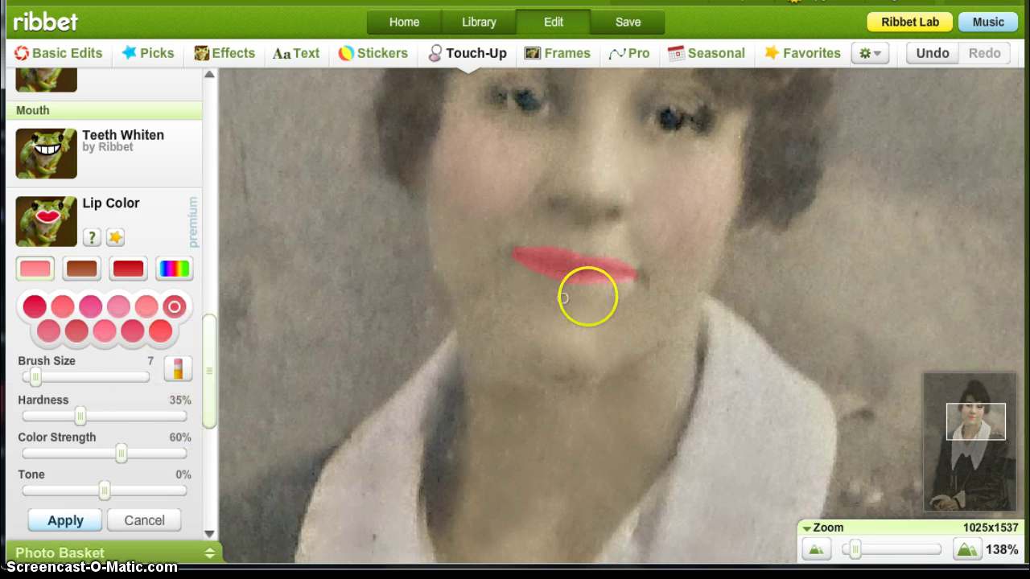
Set the lip color's tone to -3% and strength to 26%, and touch up the lower lip's edge and mouth corner.
scroll(590, 298, down, 3)
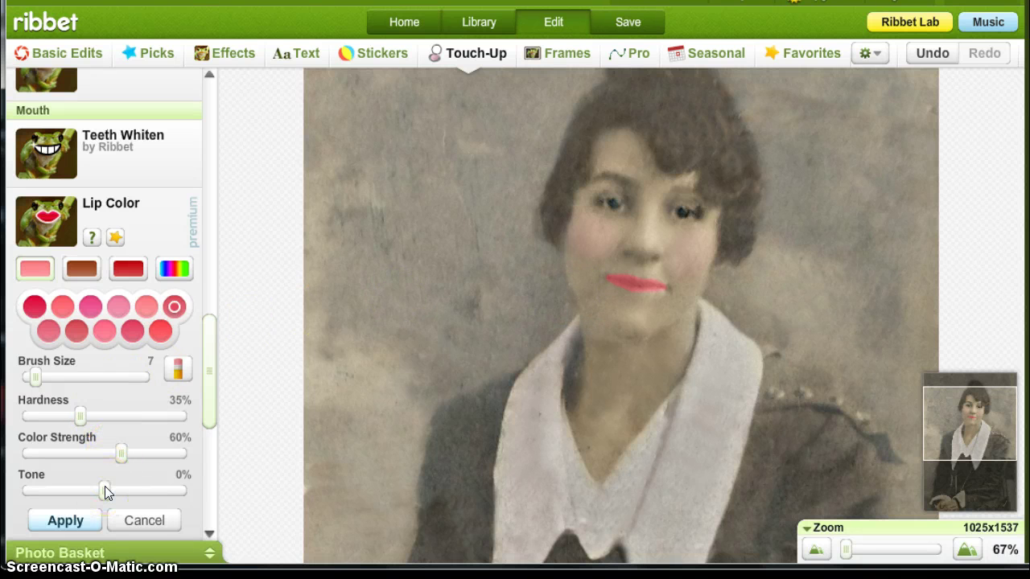
drag(106, 491, 56, 434)
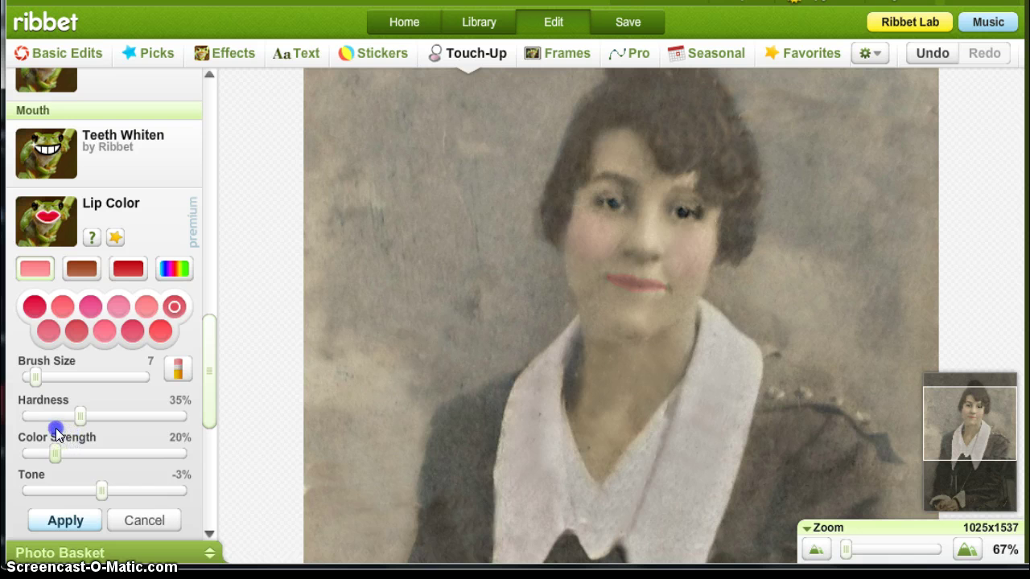
scroll(680, 363, up, 3)
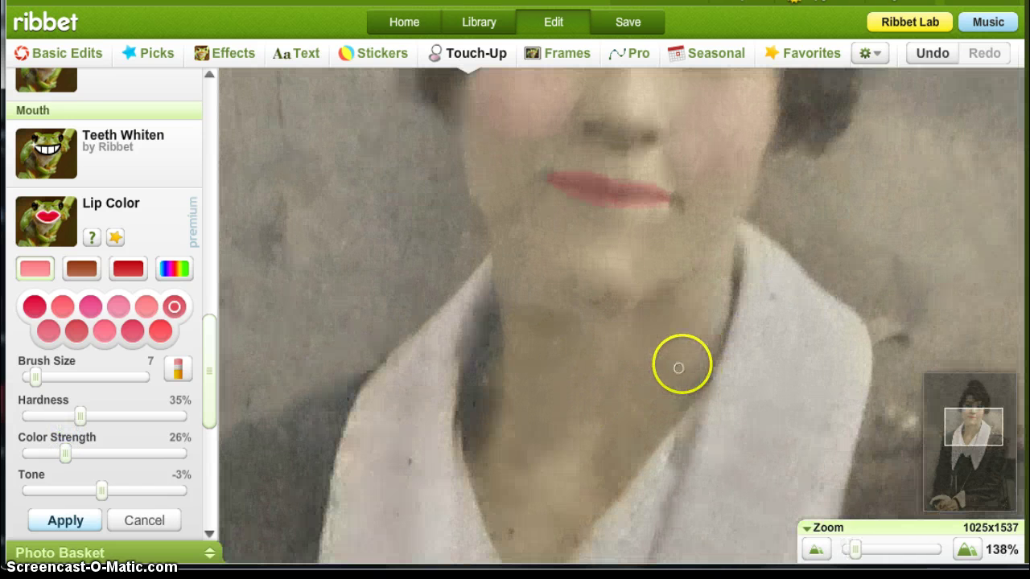
mouse_move(627, 204)
mouse_down()
mouse_move(620, 185)
mouse_move(631, 208)
mouse_up()
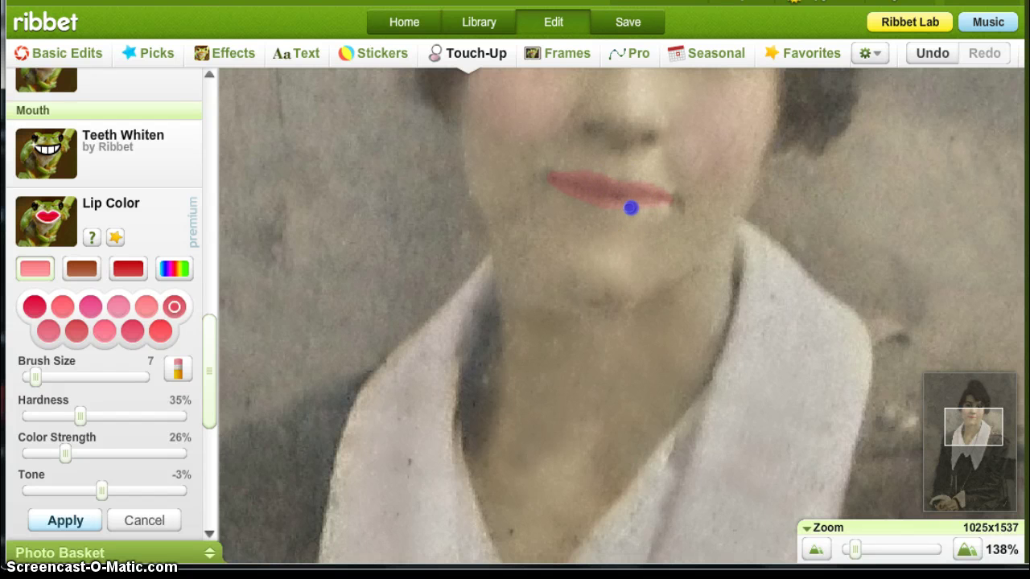
click(670, 200)
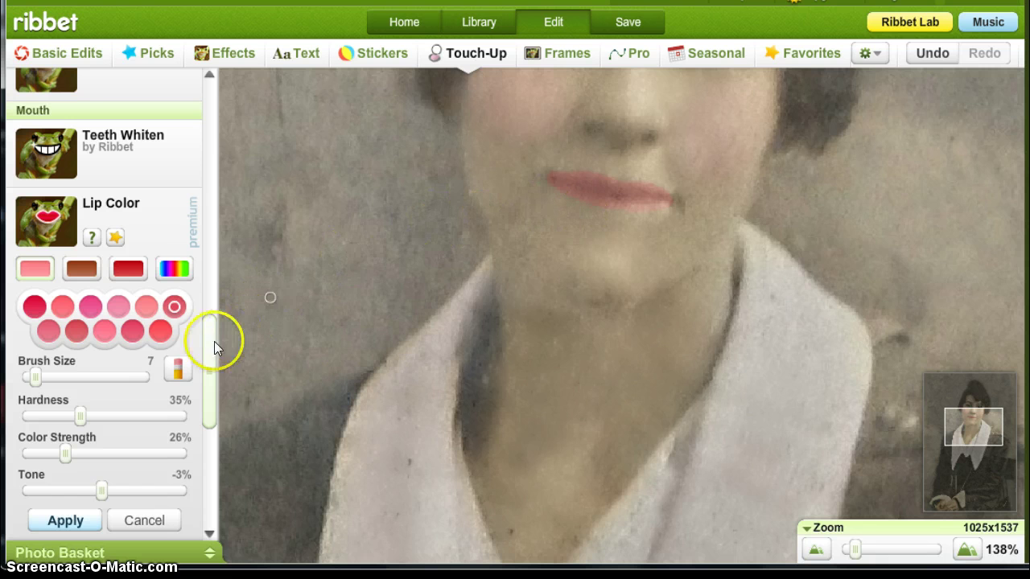
Set the lip color's strength to 20% and its hardness to 34%, and apply it.
scroll(528, 370, down, 3)
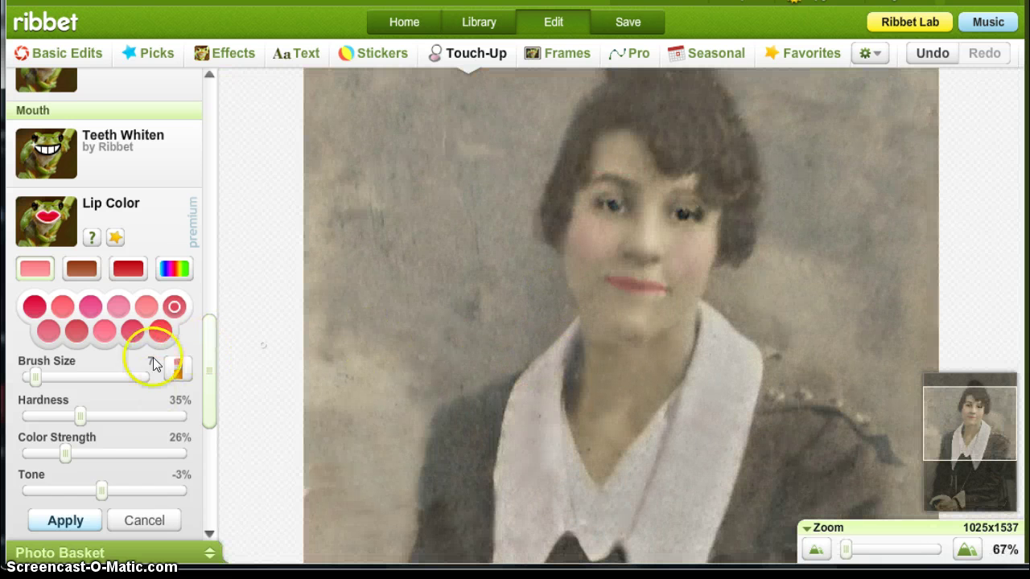
drag(68, 456, 65, 455)
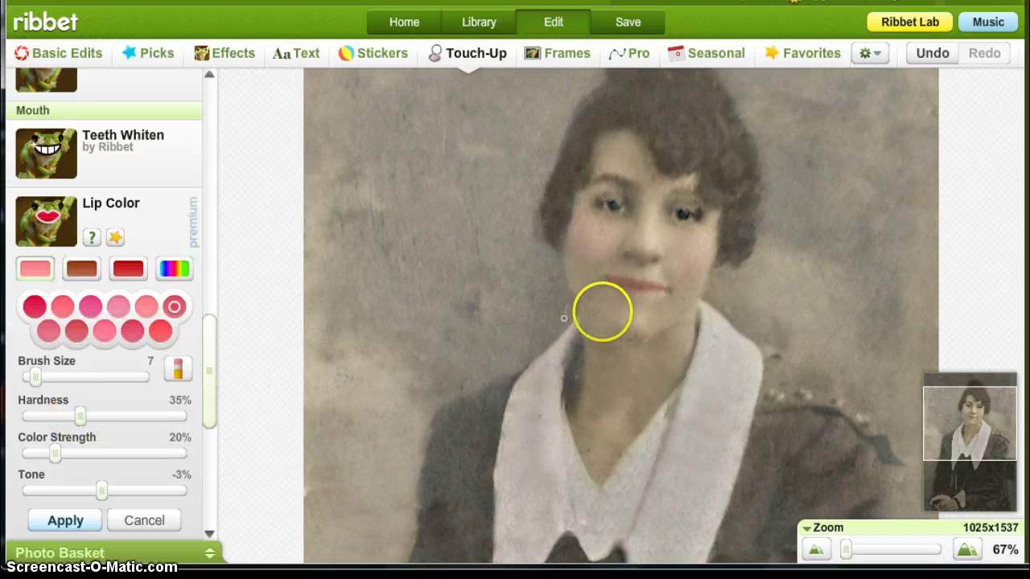
scroll(602, 313, up, 3)
scroll(644, 309, up, 2)
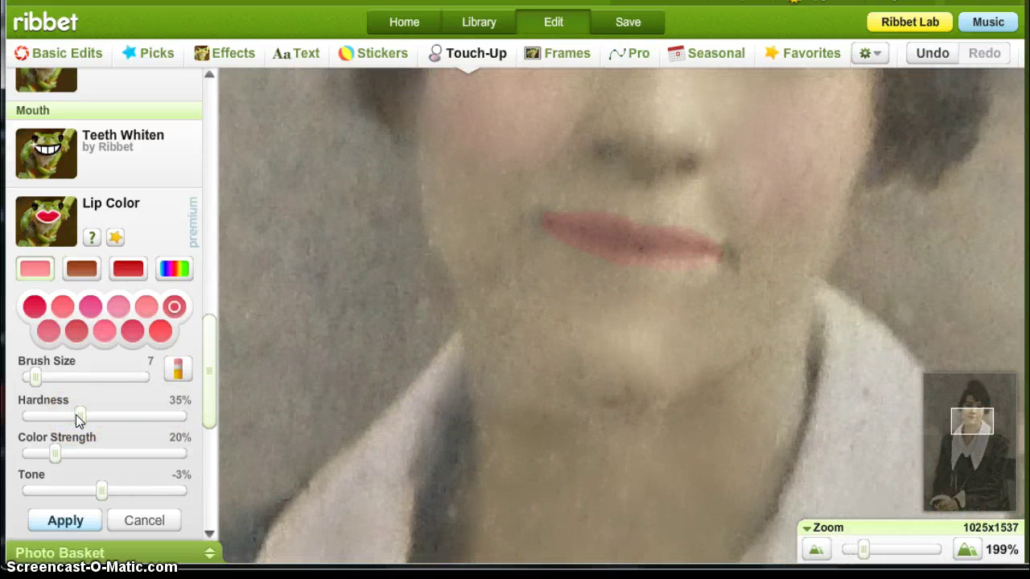
drag(86, 418, 152, 420)
drag(182, 424, 133, 424)
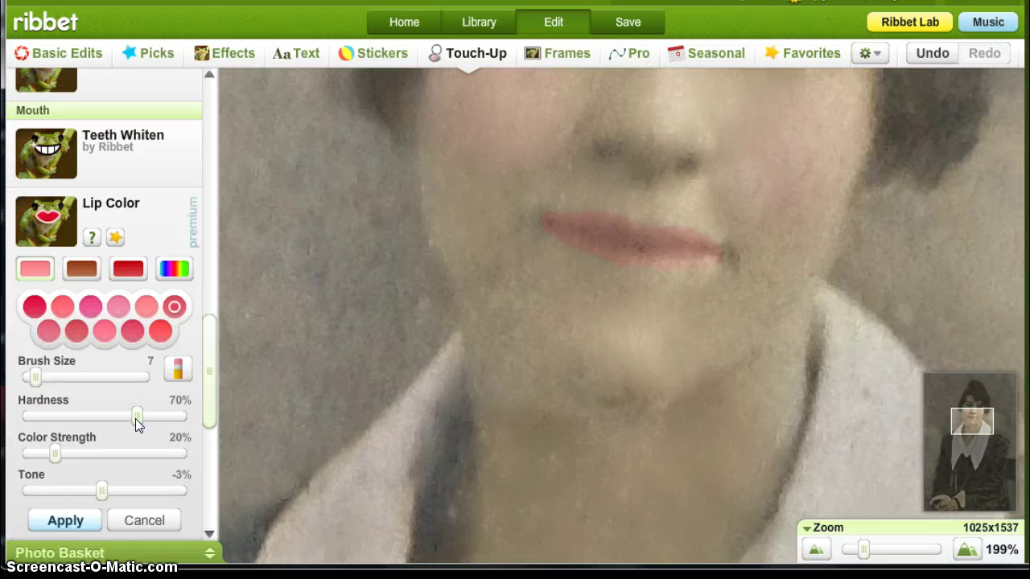
drag(126, 422, 115, 421)
scroll(495, 352, down, 2)
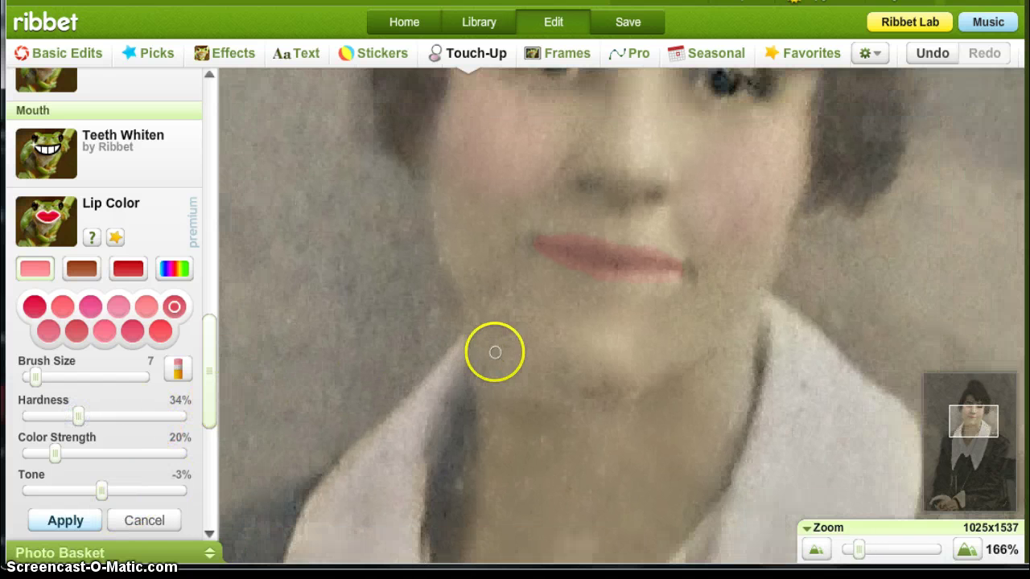
scroll(495, 352, down, 4)
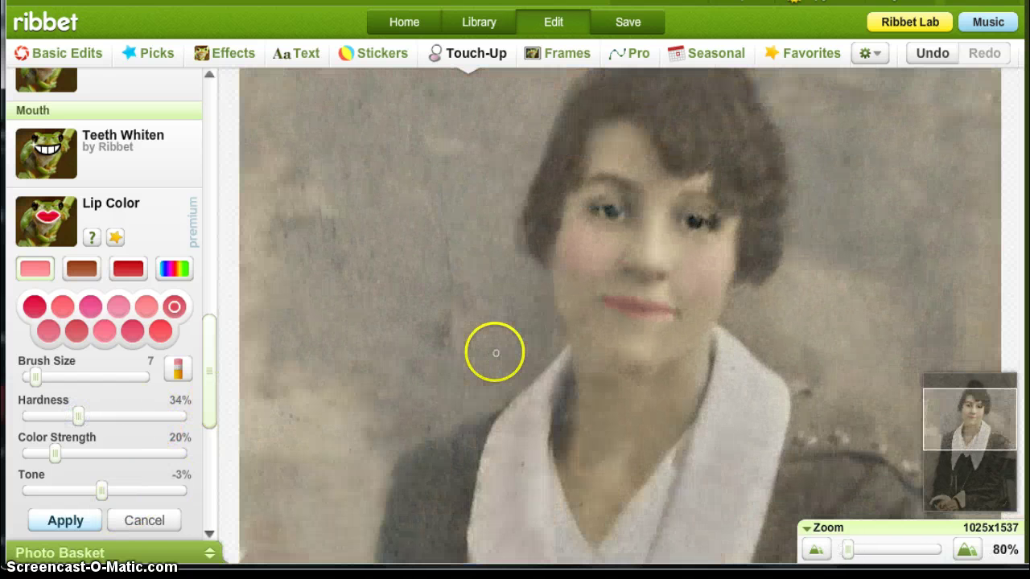
click(67, 521)
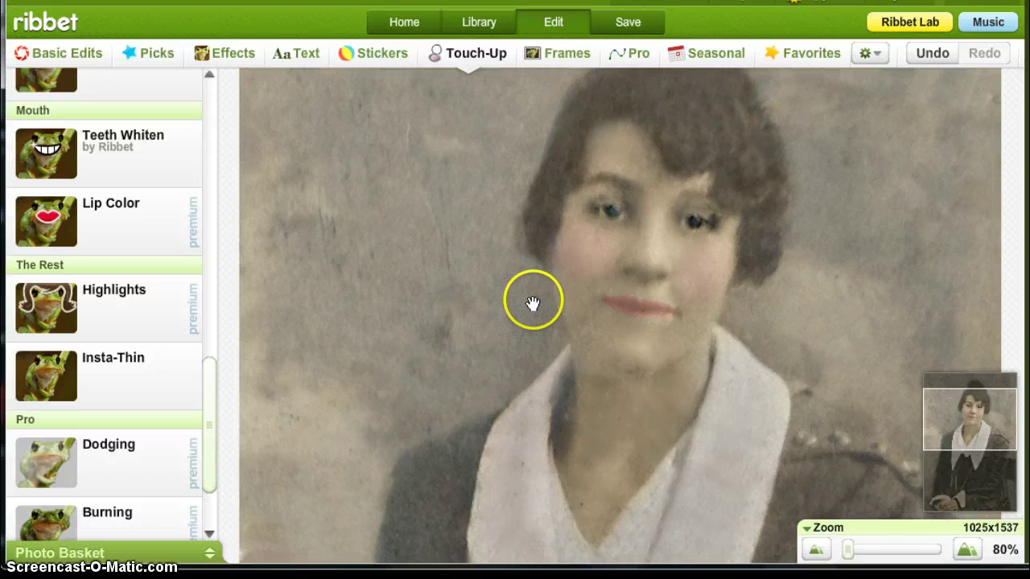
Paint the woman's dark dress with a custom deep crimson Eye Color shade, using brush size 114 and a 65% fade.
scroll(730, 291, down, 3)
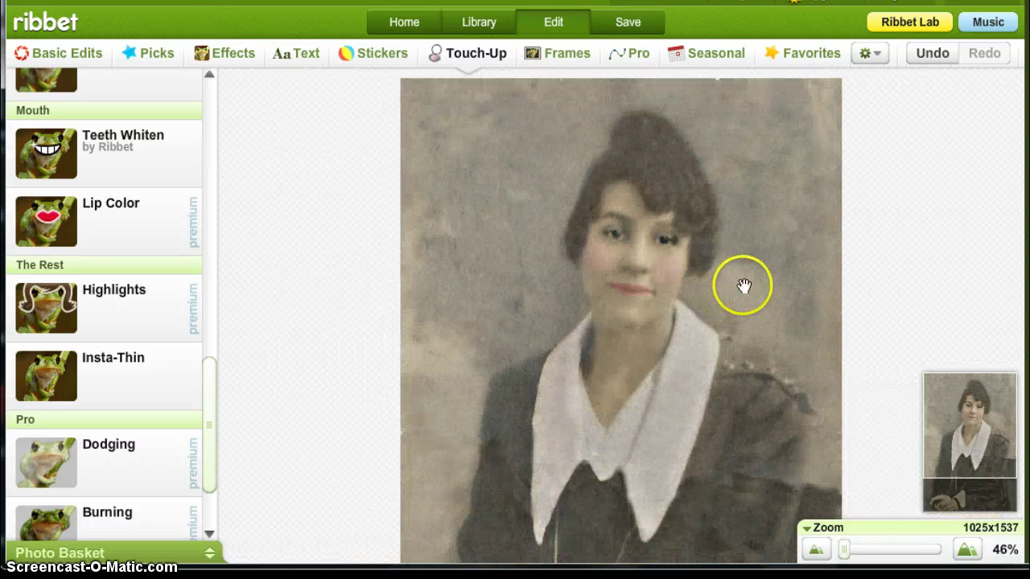
scroll(742, 287, down, 1)
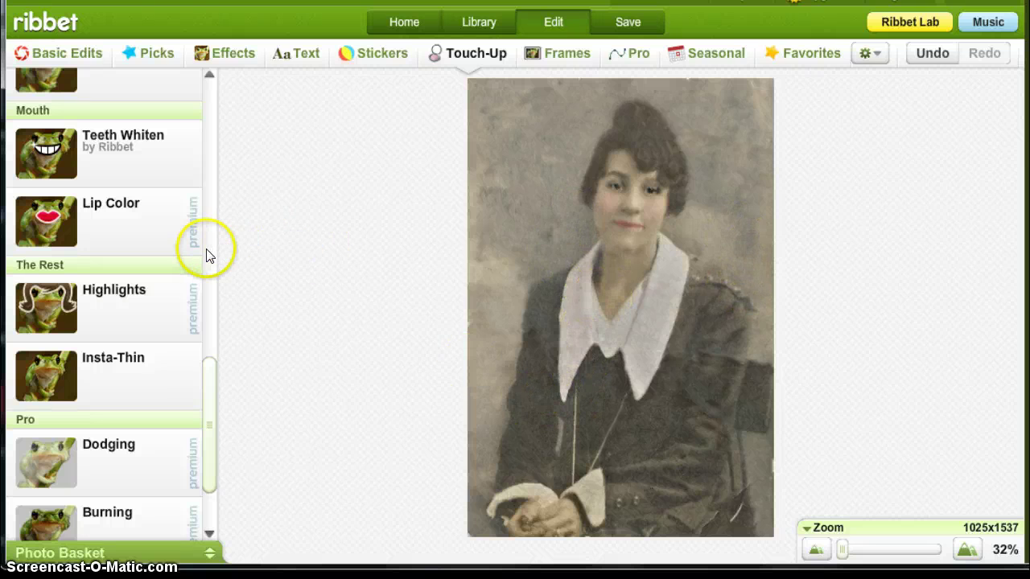
drag(206, 369, 225, 217)
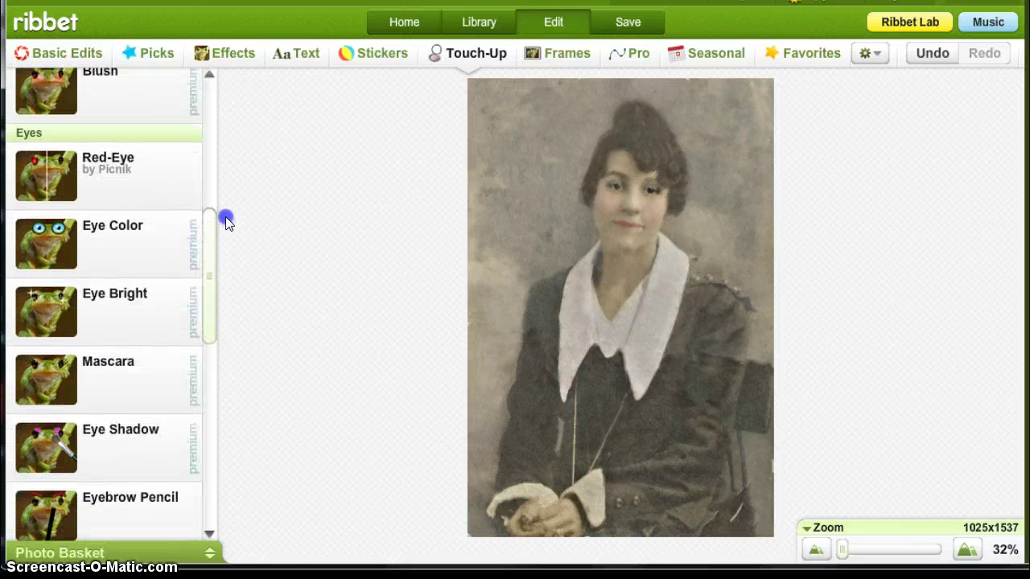
click(137, 231)
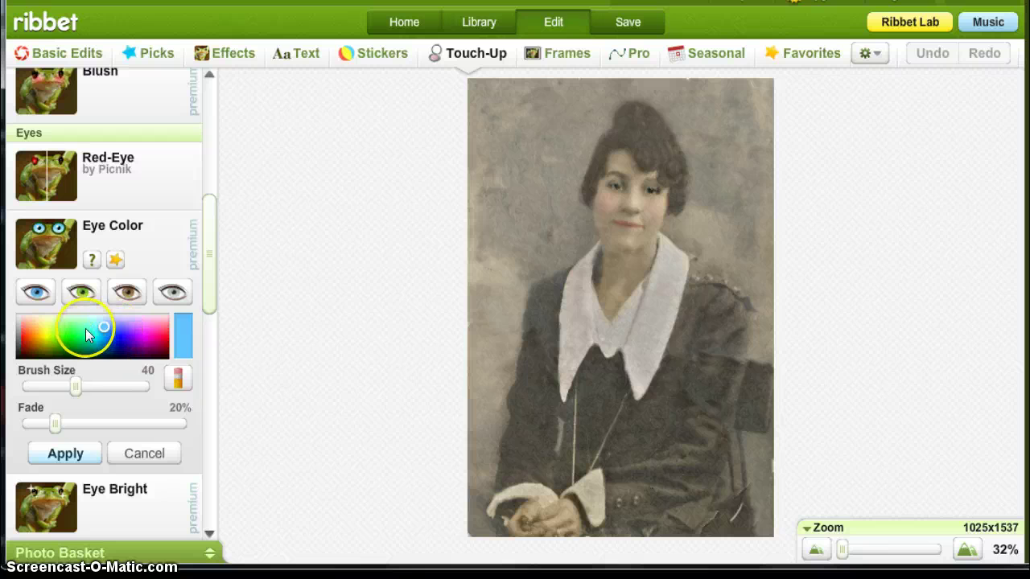
click(146, 346)
click(138, 339)
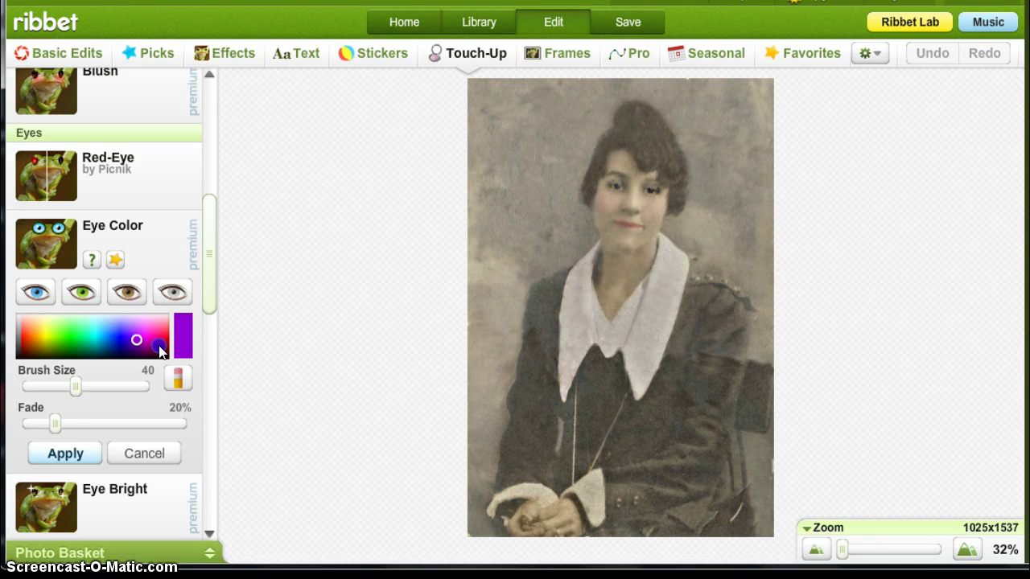
click(160, 348)
click(107, 379)
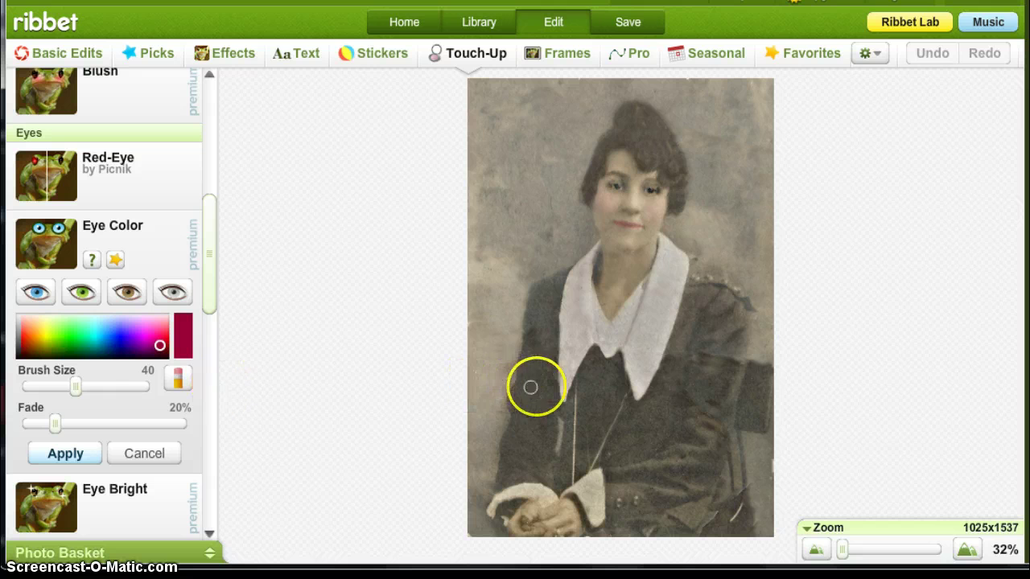
drag(74, 386, 113, 385)
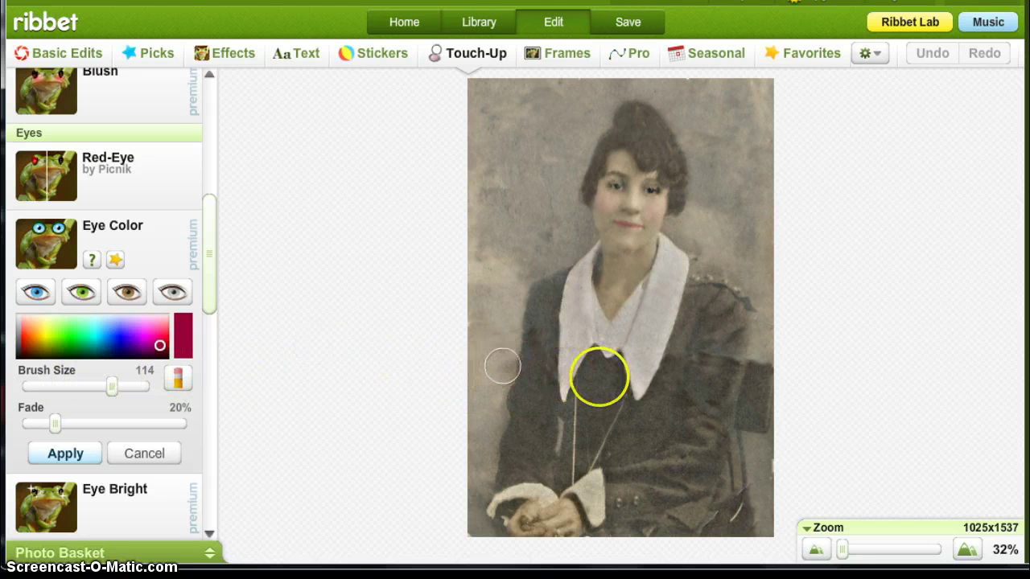
mouse_move(609, 381)
mouse_down()
mouse_move(596, 408)
mouse_move(585, 383)
mouse_move(594, 360)
mouse_move(612, 377)
mouse_move(617, 454)
mouse_move(649, 445)
mouse_move(679, 377)
mouse_up()
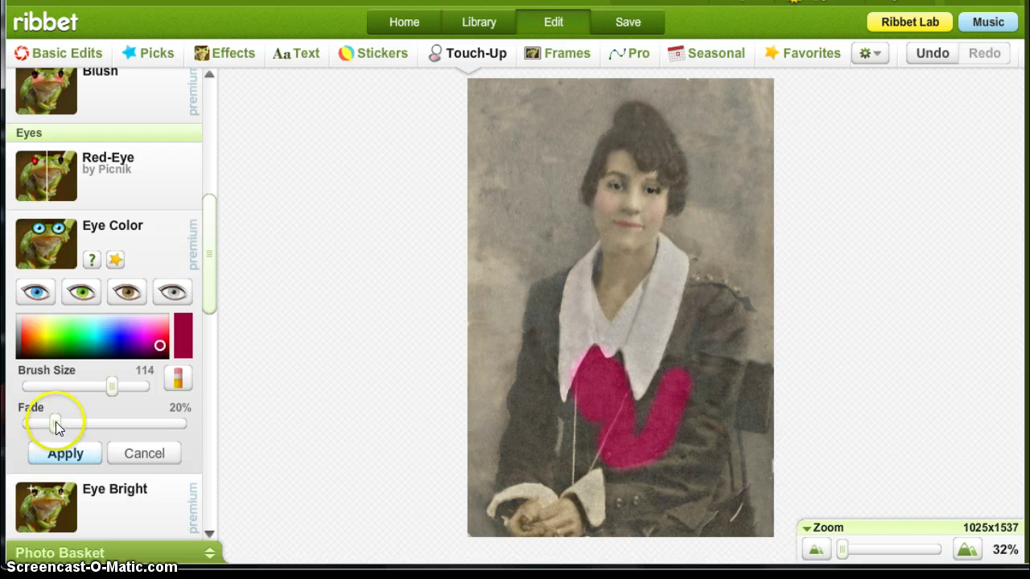
drag(55, 424, 129, 422)
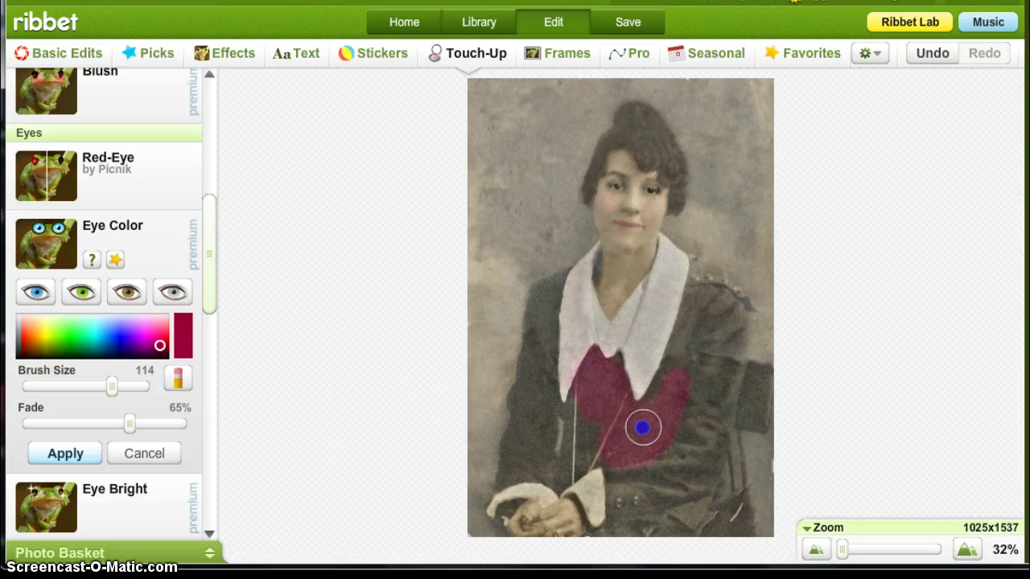
mouse_move(689, 347)
mouse_down()
mouse_move(701, 314)
mouse_move(689, 349)
mouse_move(724, 349)
mouse_move(724, 379)
mouse_move(709, 437)
mouse_move(710, 361)
mouse_move(683, 441)
mouse_move(703, 435)
mouse_move(704, 447)
mouse_move(688, 471)
mouse_up()
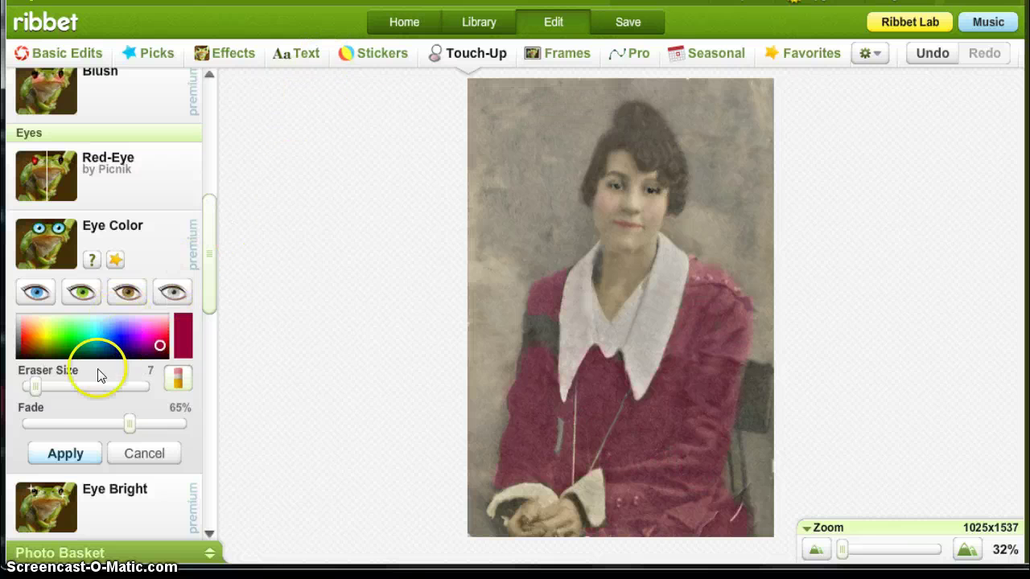
Fill the untinted gaps on the upper sleeve beside the collar and inside the cuff with crimson at brush size 36.
drag(34, 386, 71, 386)
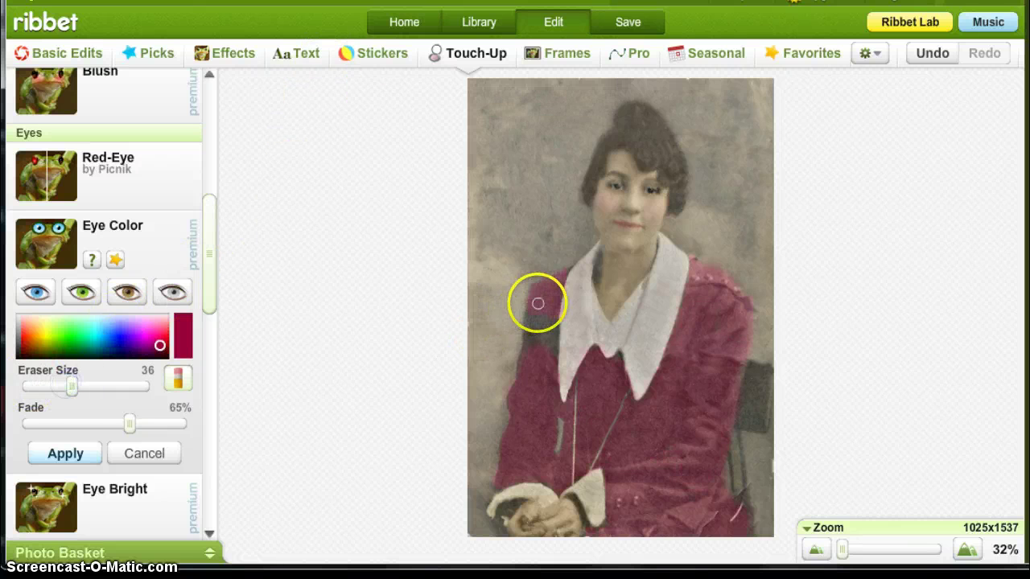
scroll(534, 301, up, 2)
drag(507, 319, 507, 319)
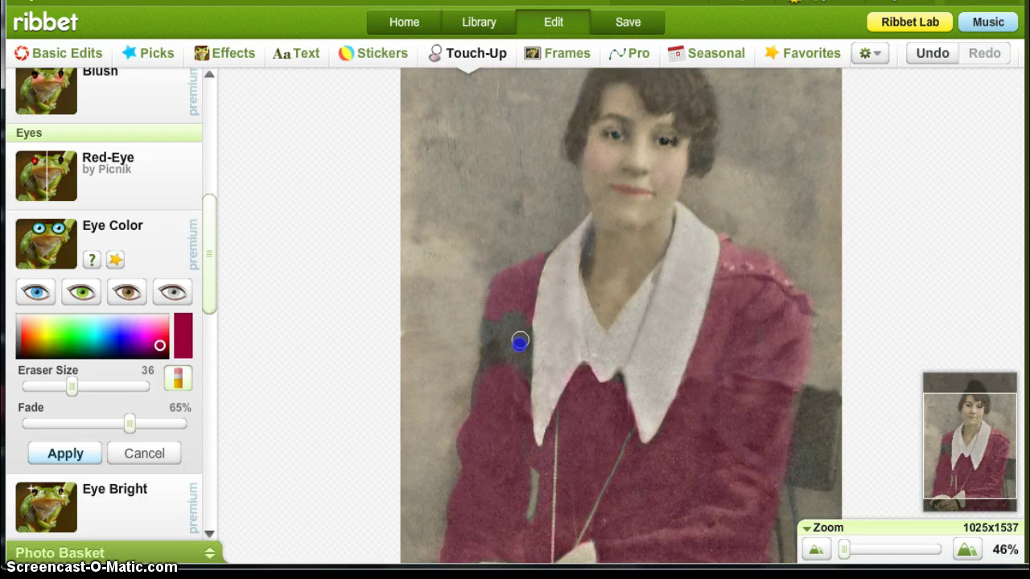
click(178, 377)
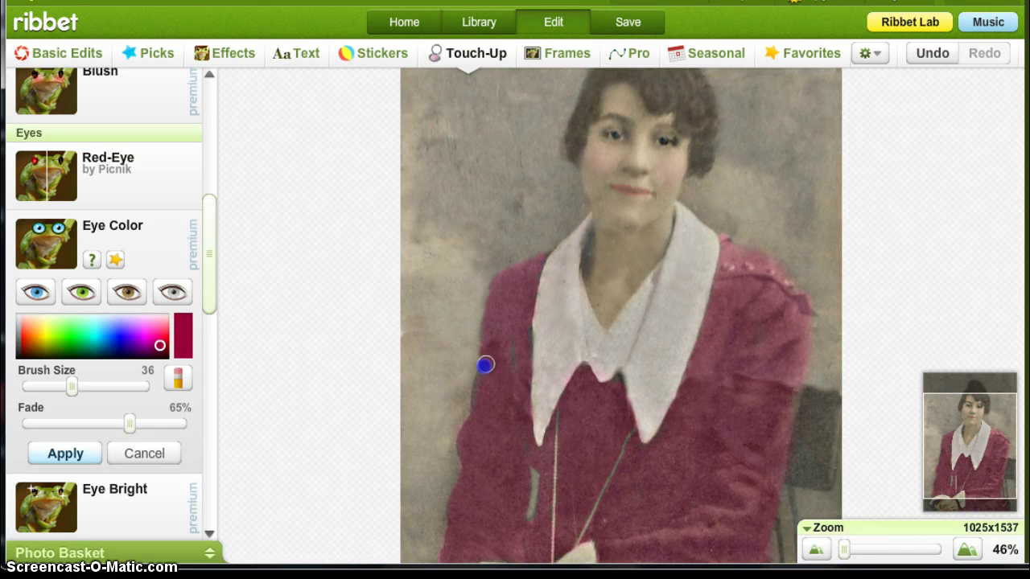
click(510, 329)
scroll(513, 345, down, 2)
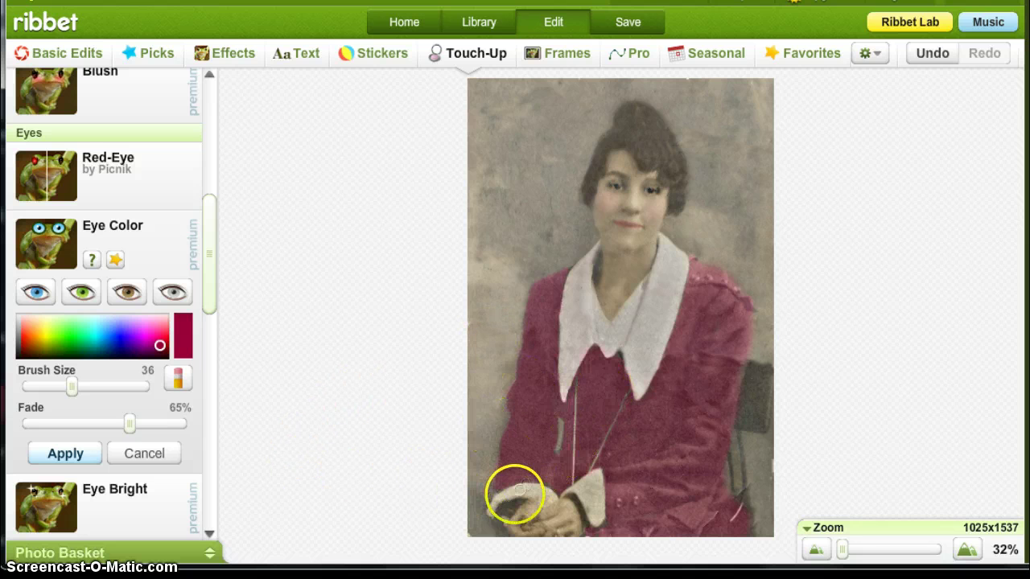
click(508, 505)
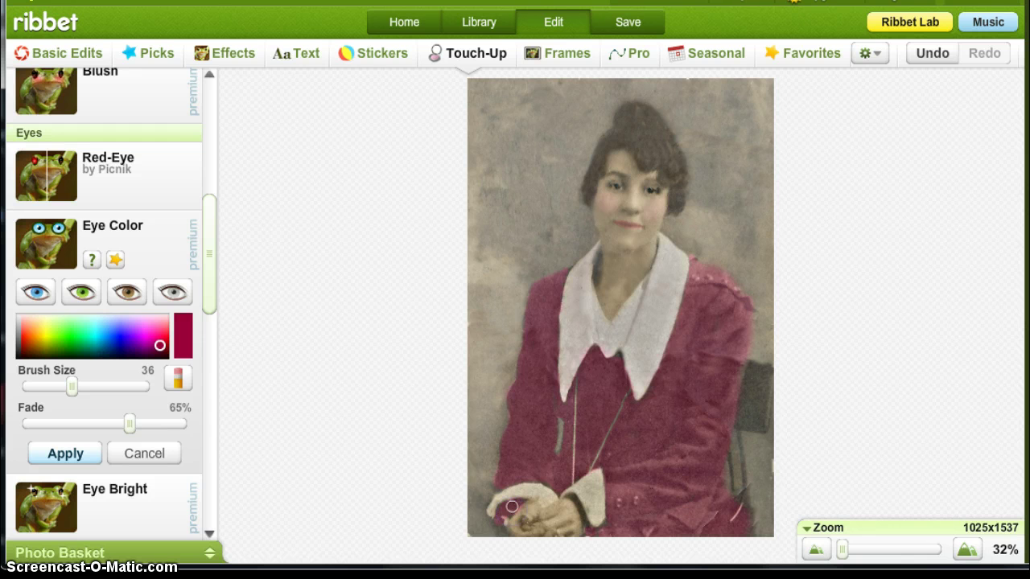
Increase the fade of the dress's crimson tint and apply it.
click(129, 424)
drag(148, 423, 152, 423)
click(70, 454)
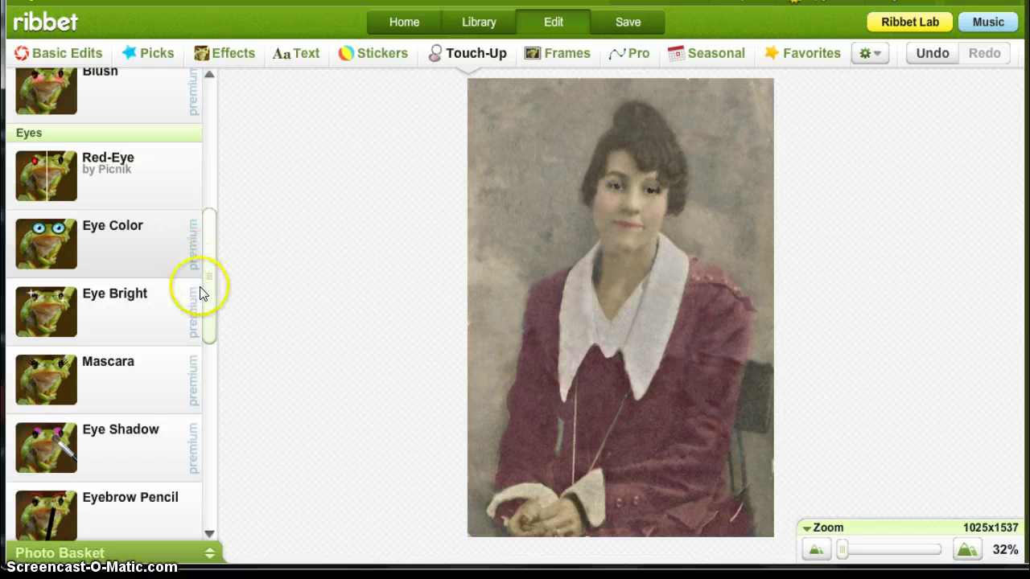
Darken the chair behind the woman with the black Eyebrow Pencil at 60% fade, using brush sizes 41 and 18, and apply it.
click(131, 500)
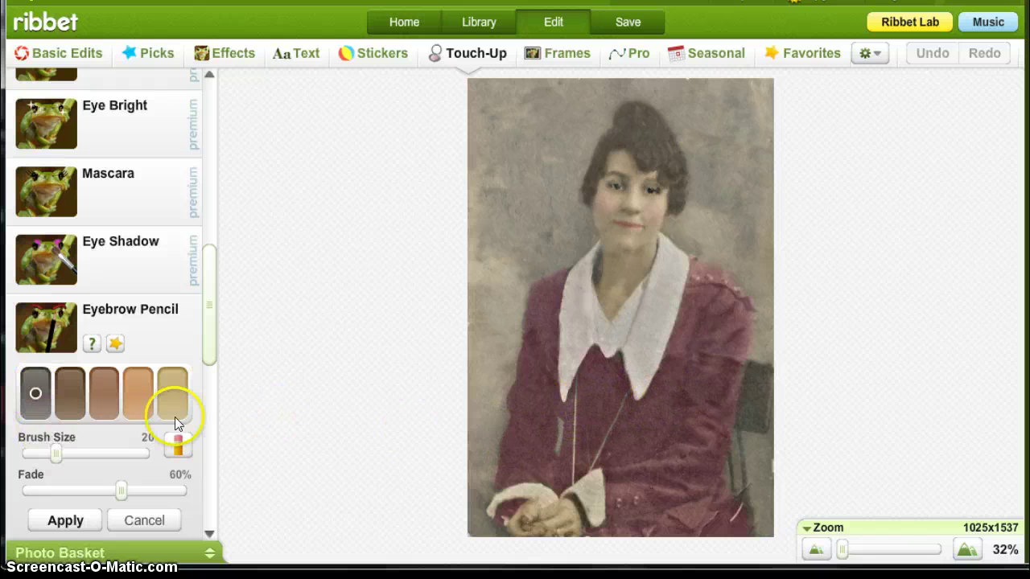
drag(58, 442, 74, 447)
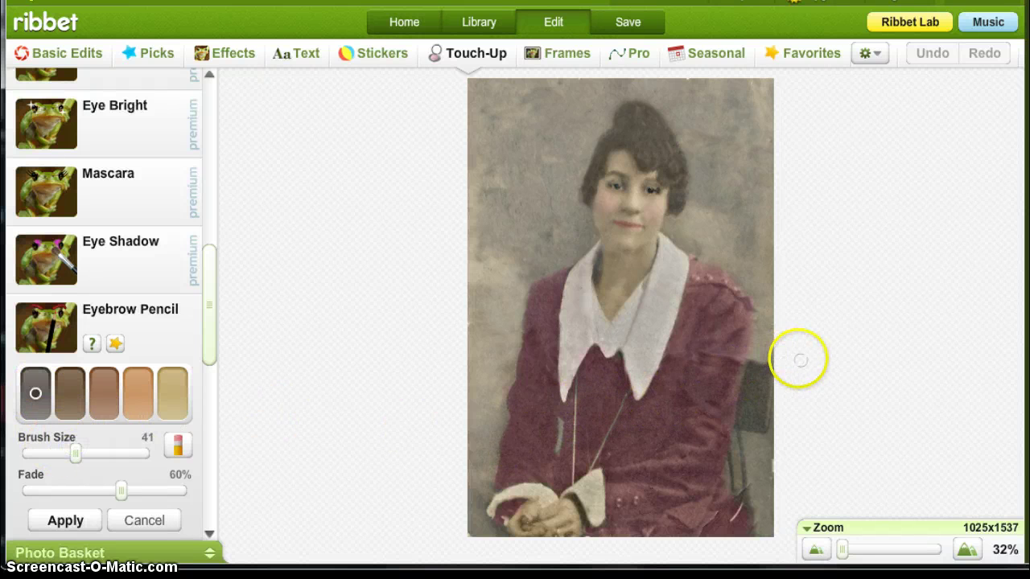
drag(751, 366, 750, 372)
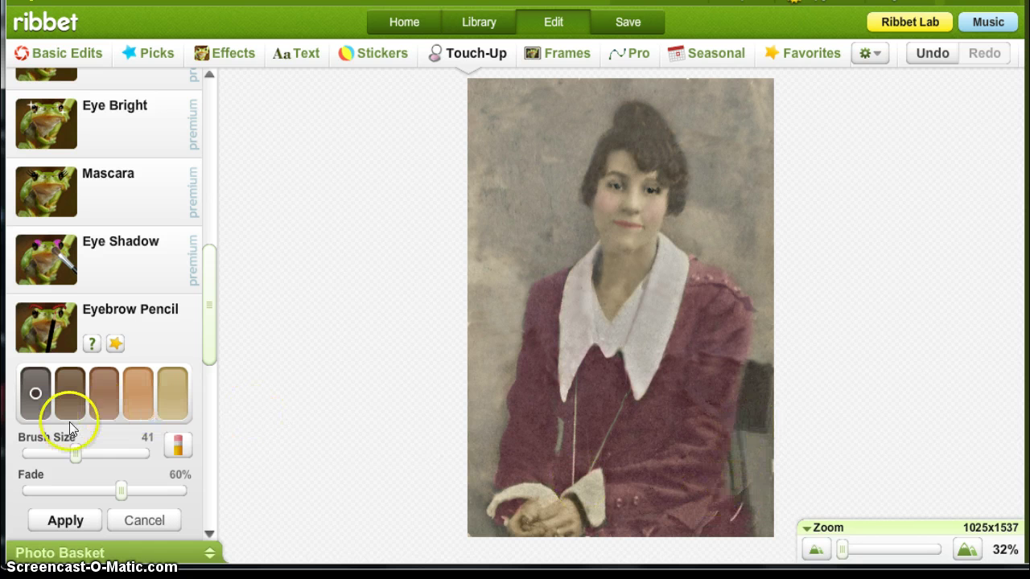
drag(75, 453, 50, 453)
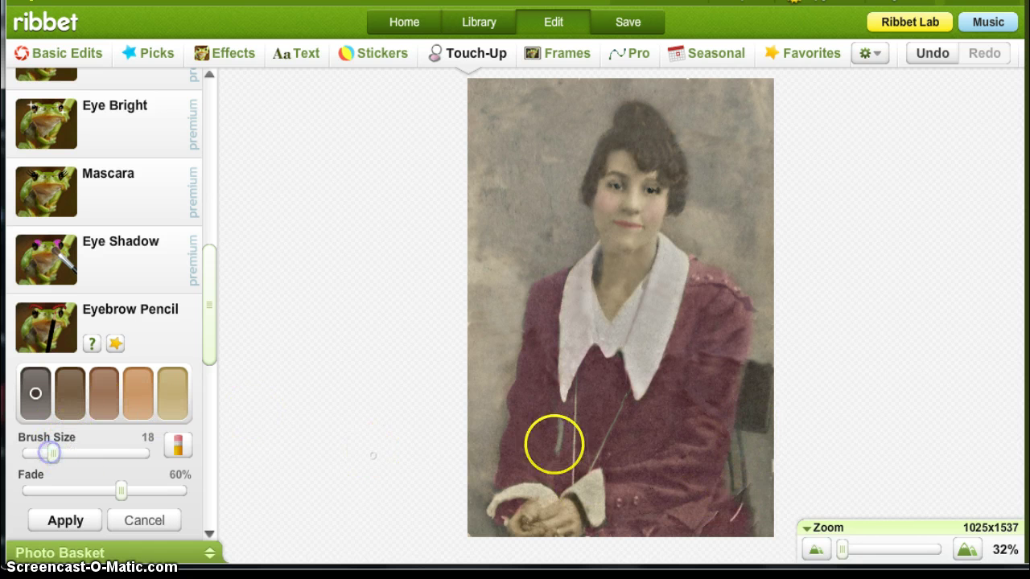
click(736, 435)
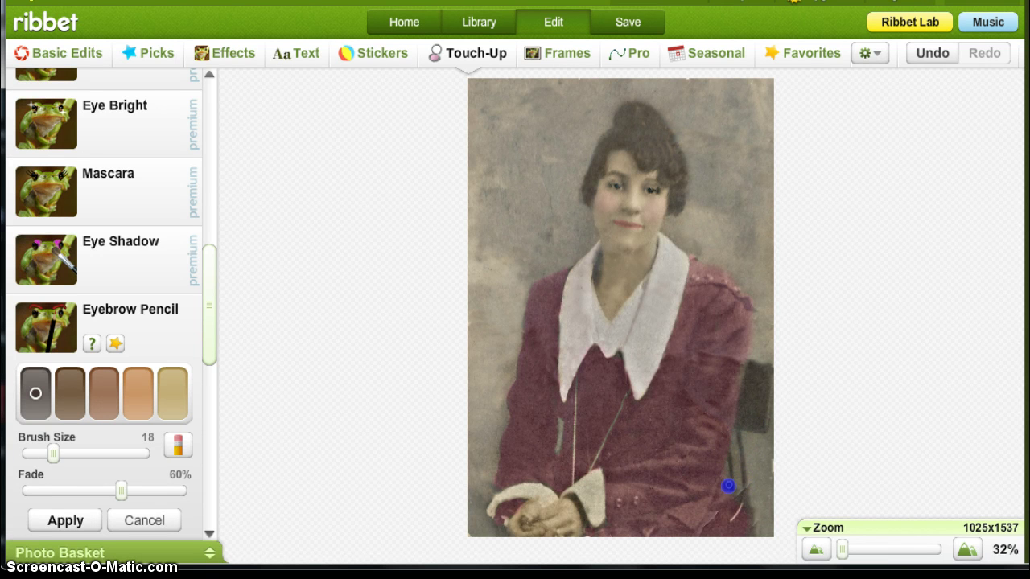
click(70, 518)
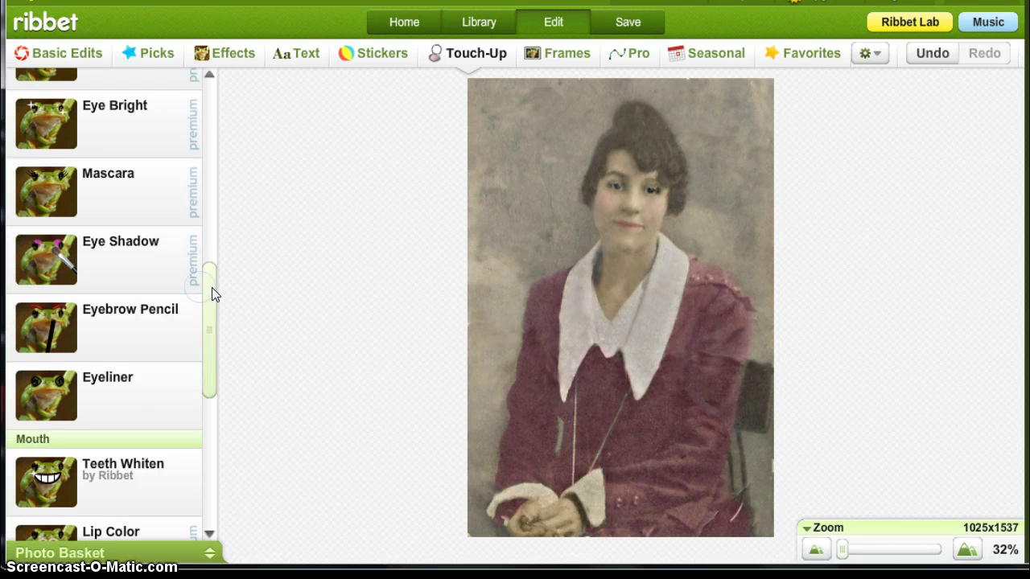
Paint the backdrop with a custom blue Eye Color shade, using brush size 122 for open areas and 36 along the woman's outline.
drag(211, 287, 207, 204)
click(134, 256)
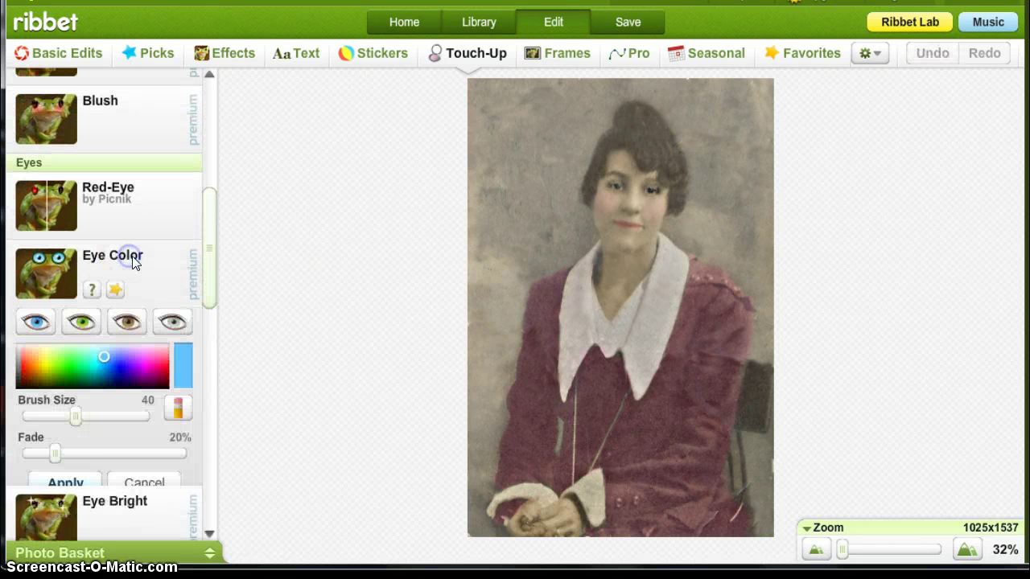
click(56, 323)
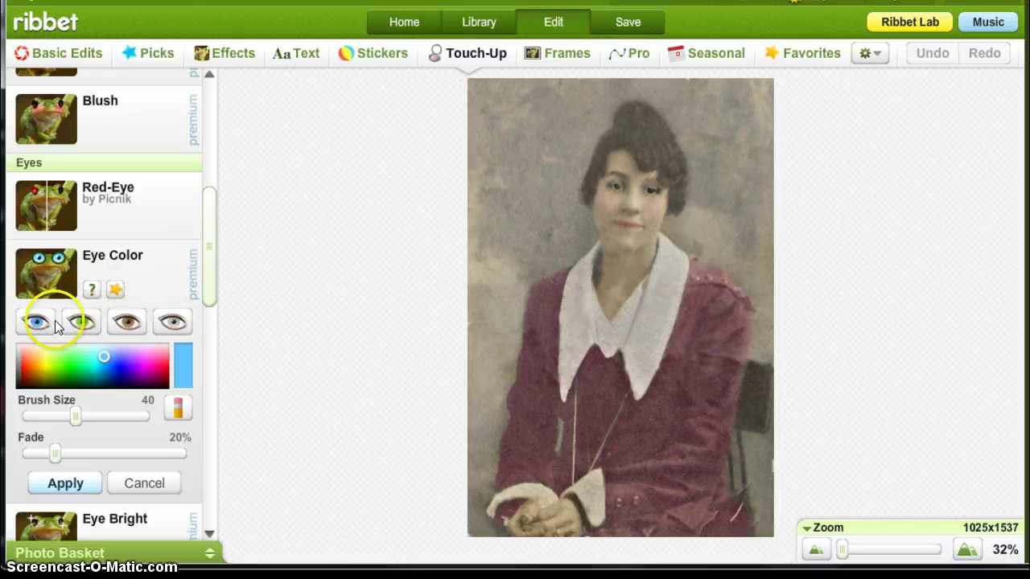
click(117, 378)
click(113, 362)
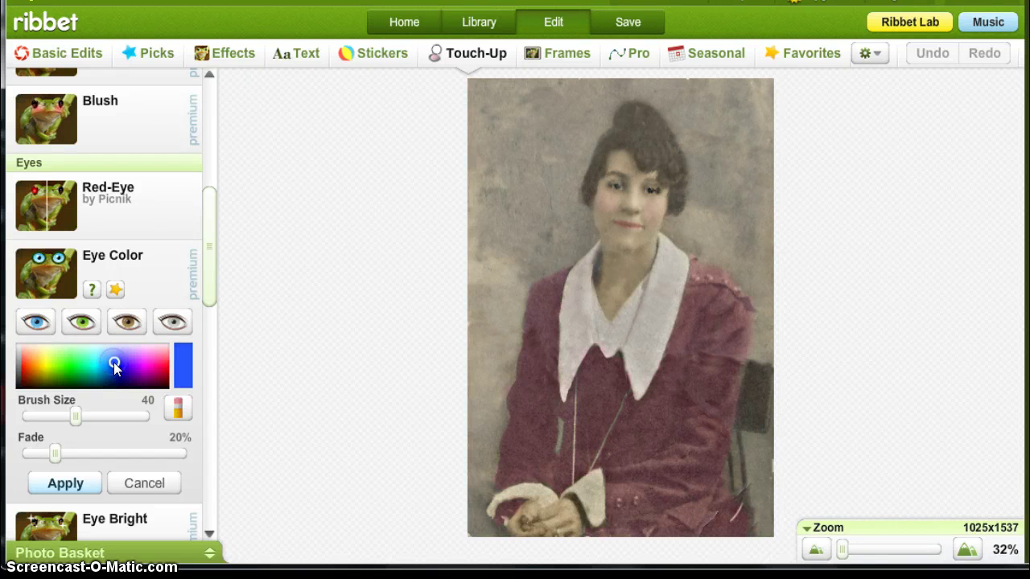
click(76, 416)
drag(77, 416, 115, 416)
drag(471, 88, 505, 133)
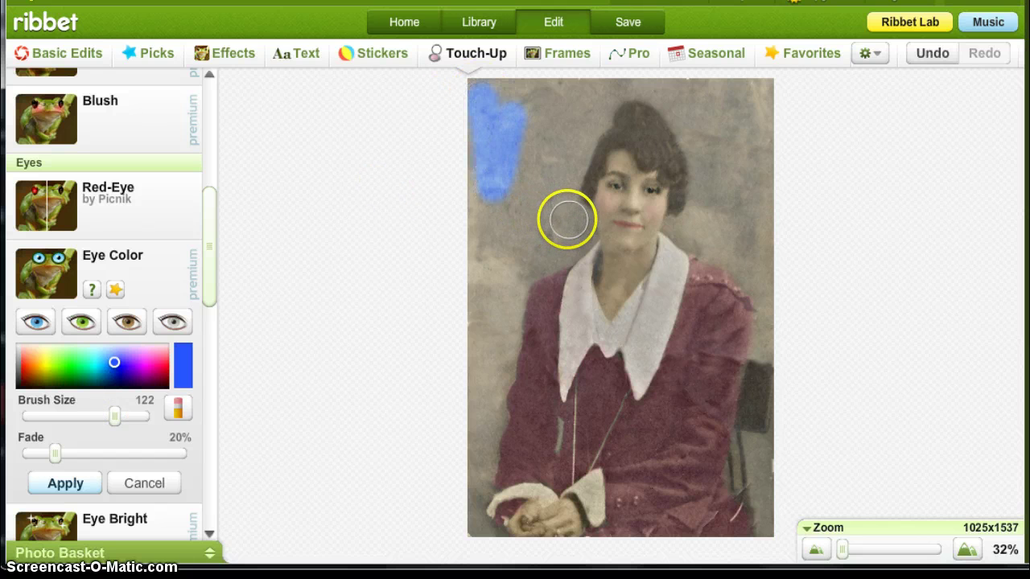
mouse_move(568, 218)
mouse_down()
mouse_move(520, 269)
mouse_move(562, 208)
mouse_move(566, 158)
mouse_move(599, 96)
mouse_move(482, 84)
mouse_move(472, 91)
mouse_move(558, 106)
mouse_move(500, 137)
mouse_move(558, 135)
mouse_move(520, 175)
mouse_move(544, 177)
mouse_move(538, 241)
mouse_move(505, 241)
mouse_move(477, 164)
mouse_move(464, 201)
mouse_move(477, 231)
mouse_move(481, 342)
mouse_move(506, 247)
mouse_move(502, 305)
mouse_move(515, 280)
mouse_move(481, 421)
mouse_move(480, 328)
mouse_up()
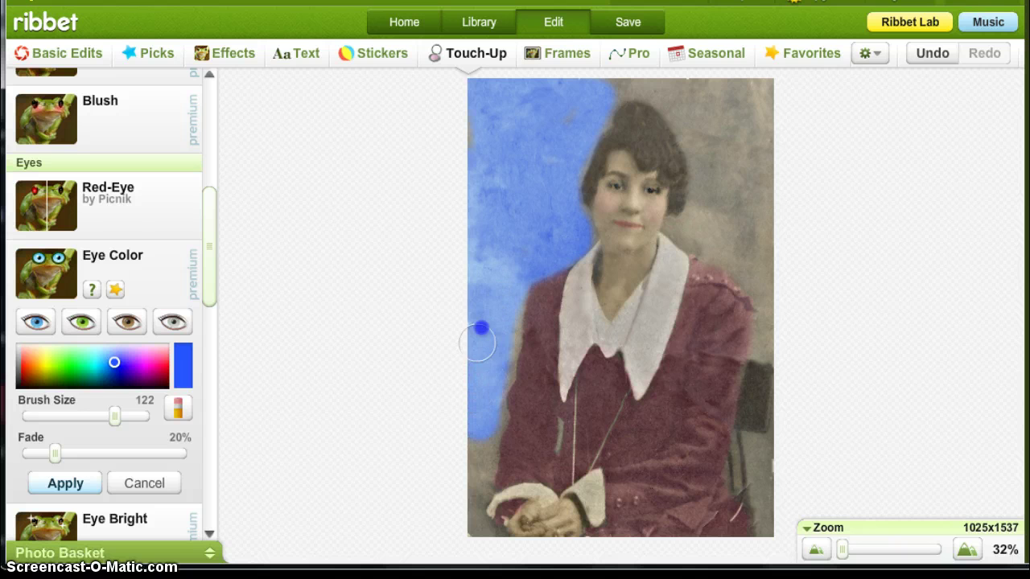
mouse_move(667, 97)
mouse_down()
mouse_move(765, 101)
mouse_move(764, 184)
mouse_move(740, 104)
mouse_up()
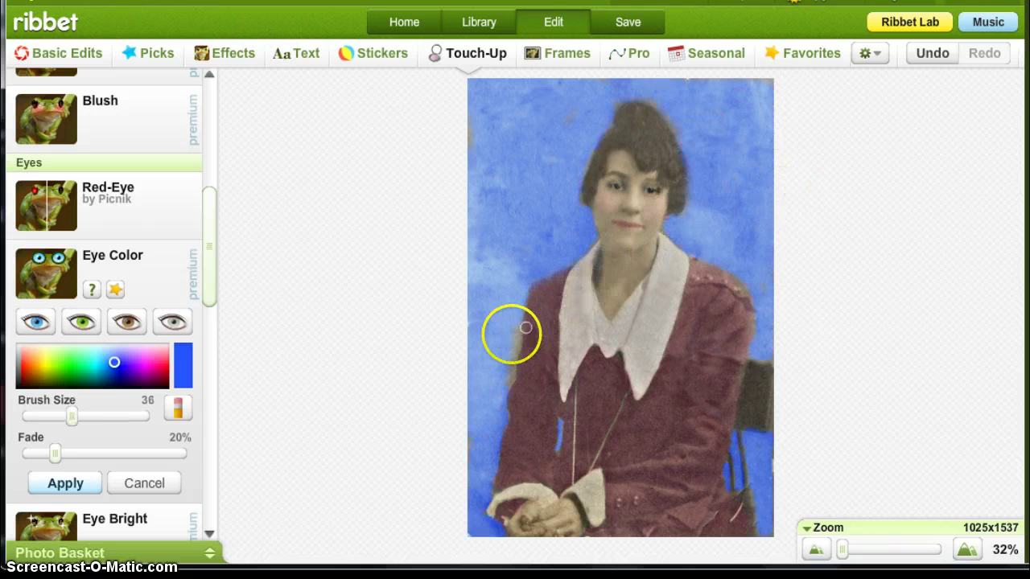
drag(510, 333, 515, 340)
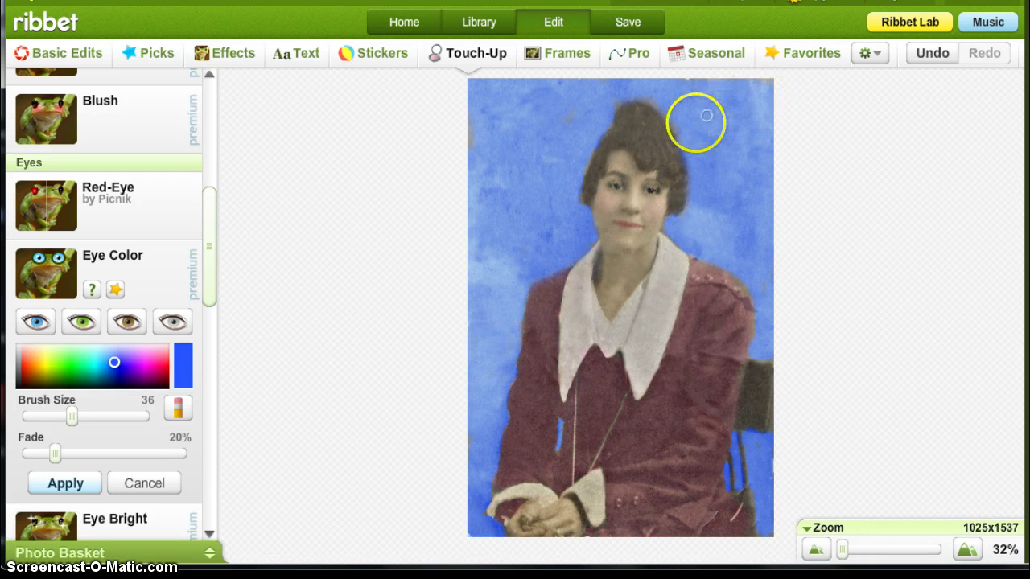
drag(706, 115, 676, 123)
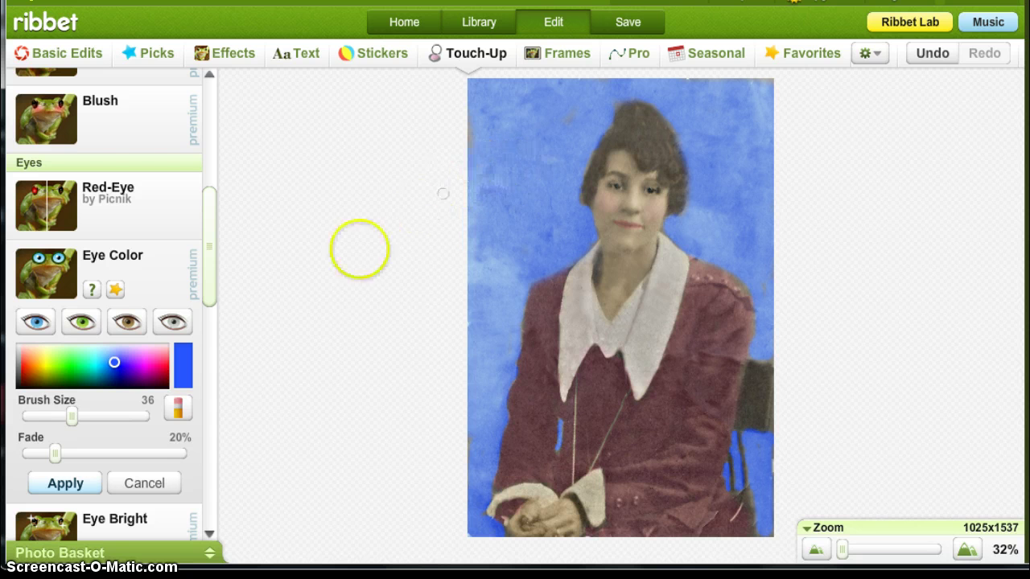
Set the fade of the backdrop's blue tint to 82% and apply it.
click(55, 452)
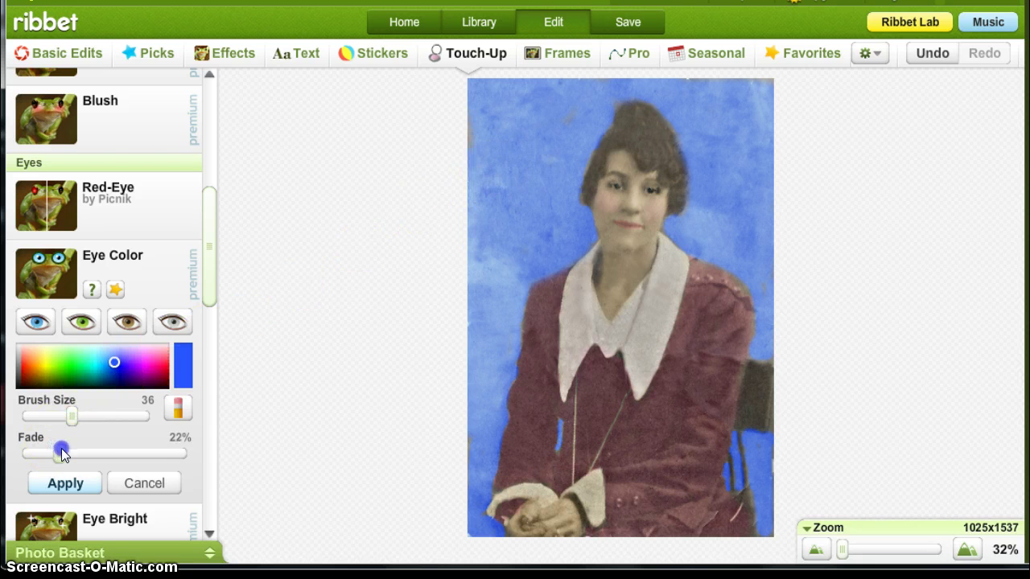
drag(63, 453, 141, 458)
click(144, 458)
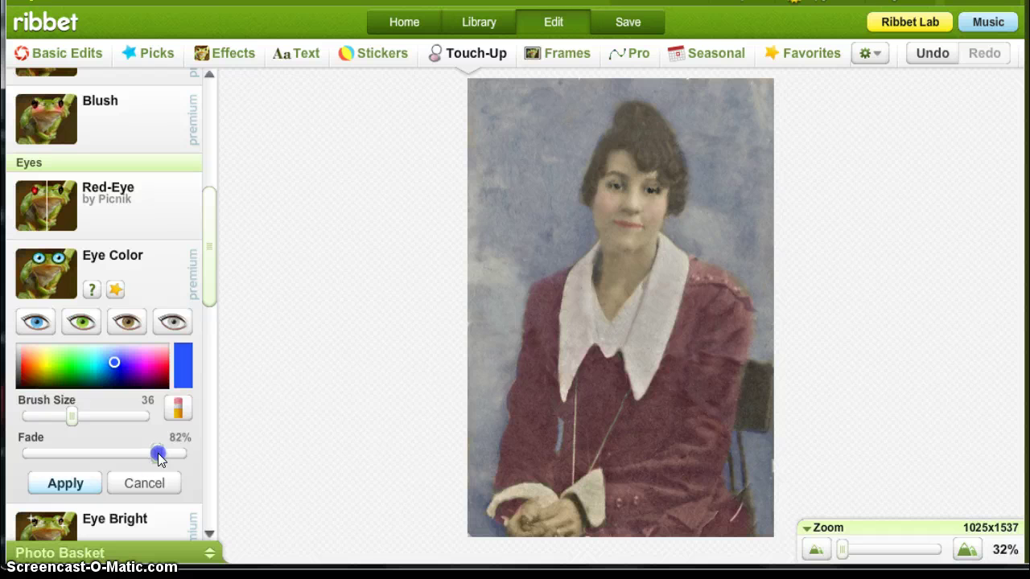
click(65, 483)
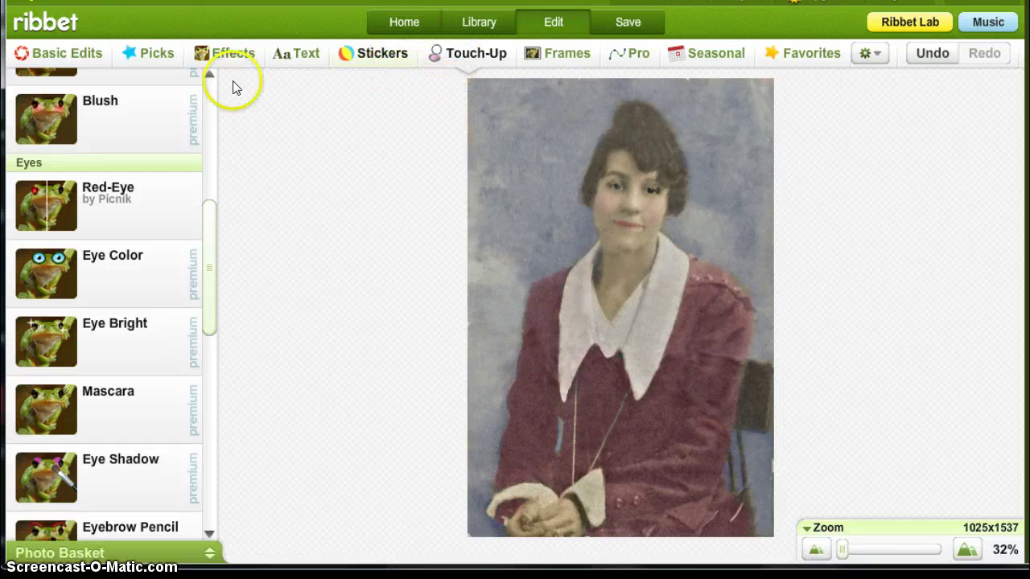
Smooth the open areas of the upper backdrop with the Wrinkle Remover at brush size 217 and 12% fade.
drag(207, 198, 207, 81)
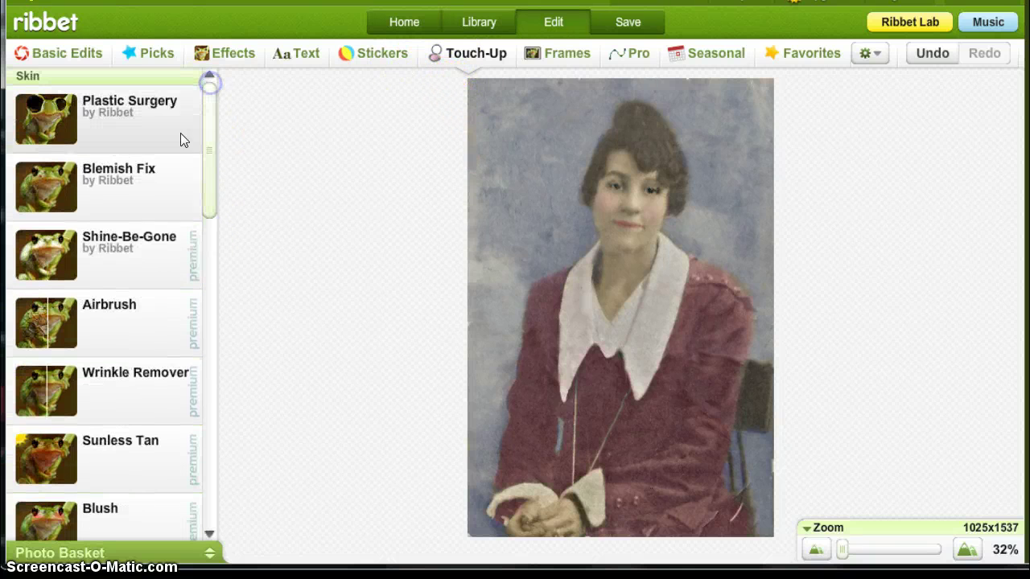
click(117, 394)
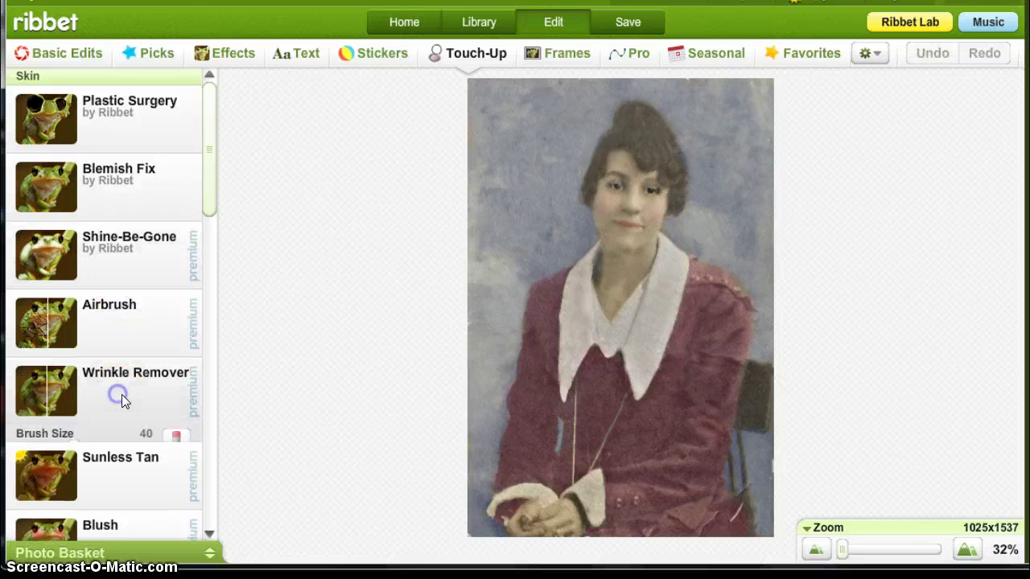
click(75, 444)
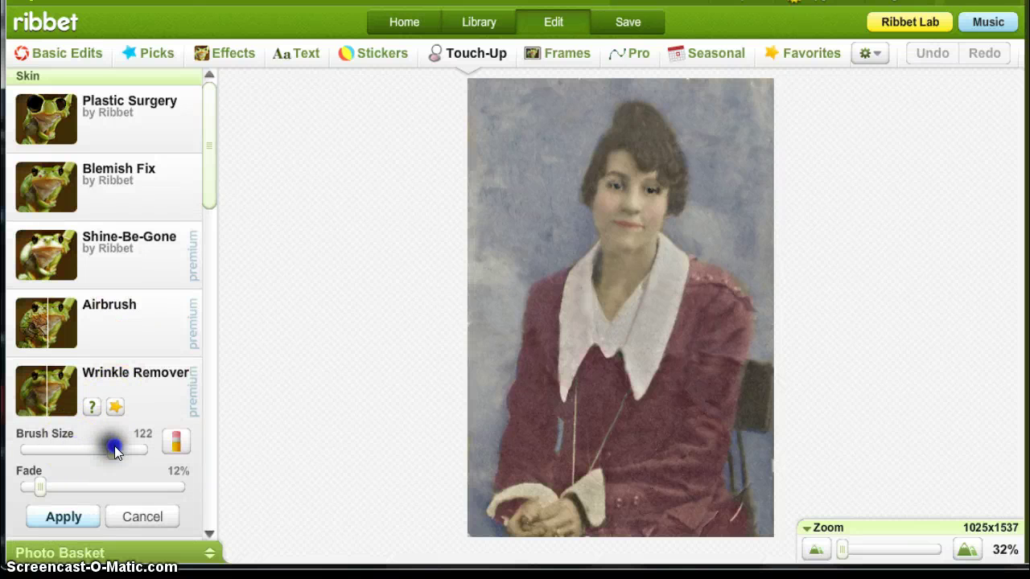
drag(114, 446, 119, 448)
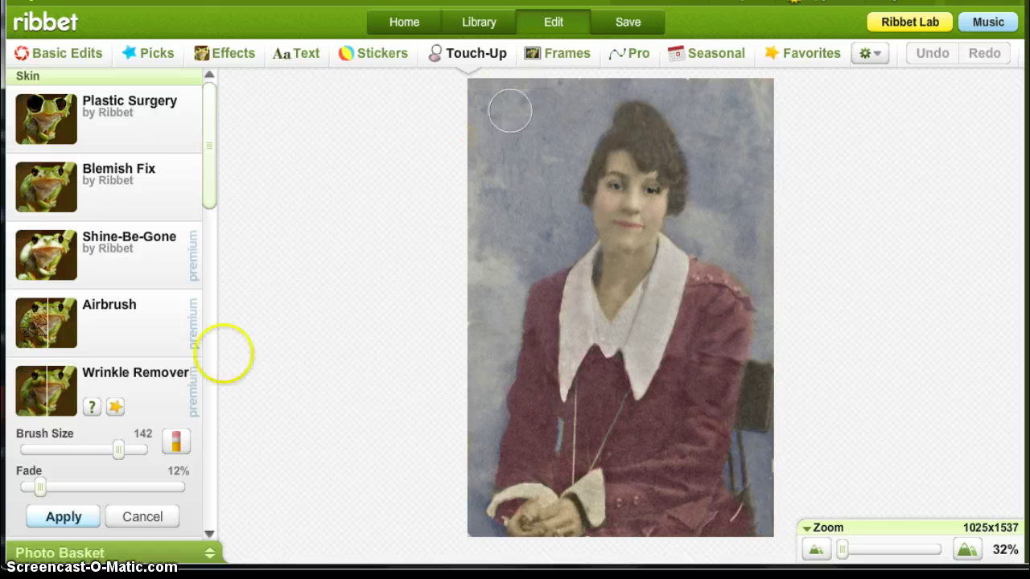
drag(123, 448, 135, 448)
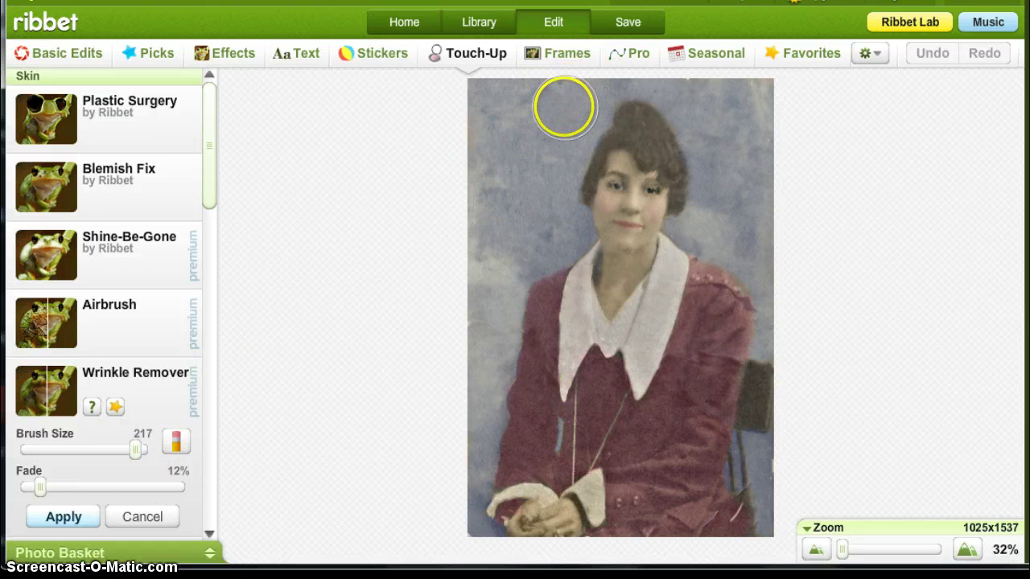
mouse_move(563, 107)
mouse_down()
mouse_move(549, 142)
mouse_move(518, 145)
mouse_move(509, 102)
mouse_move(492, 95)
mouse_move(505, 128)
mouse_move(494, 215)
mouse_move(539, 205)
mouse_move(556, 223)
mouse_move(488, 284)
mouse_move(484, 167)
mouse_move(502, 107)
mouse_move(588, 98)
mouse_up()
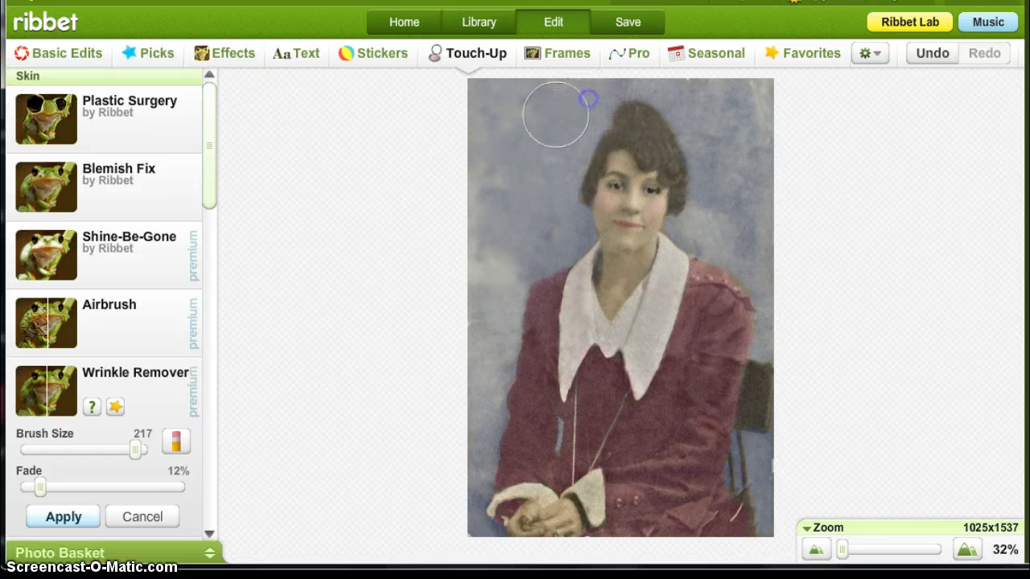
mouse_move(476, 193)
mouse_down()
mouse_move(472, 200)
mouse_move(648, 221)
mouse_move(711, 126)
mouse_move(693, 102)
mouse_move(702, 102)
mouse_up()
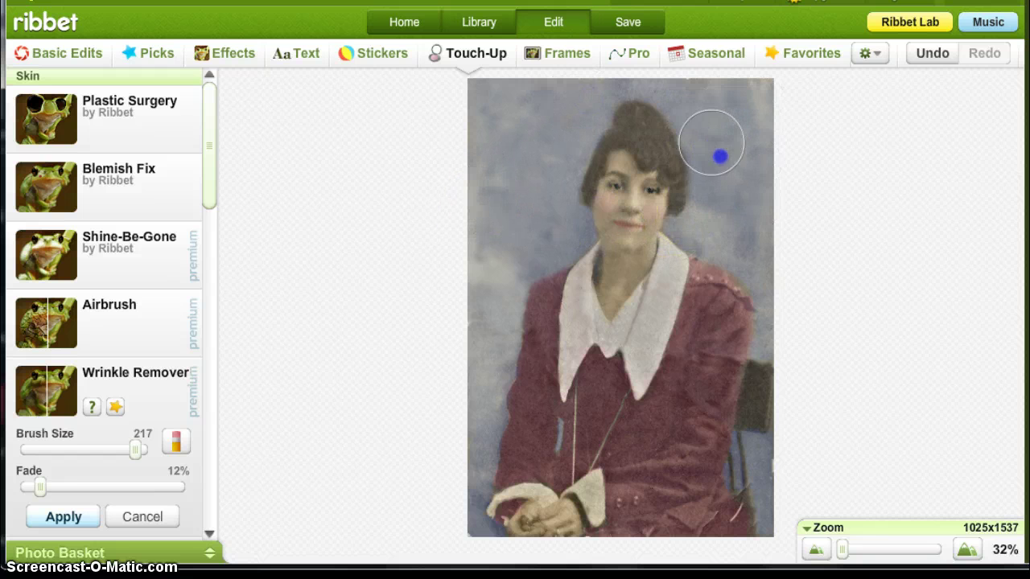
Smooth the backdrop's lower parts and the areas around the hair, shoulders and chair with the Wrinkle Remover at brush size 95, and apply it.
click(395, 389)
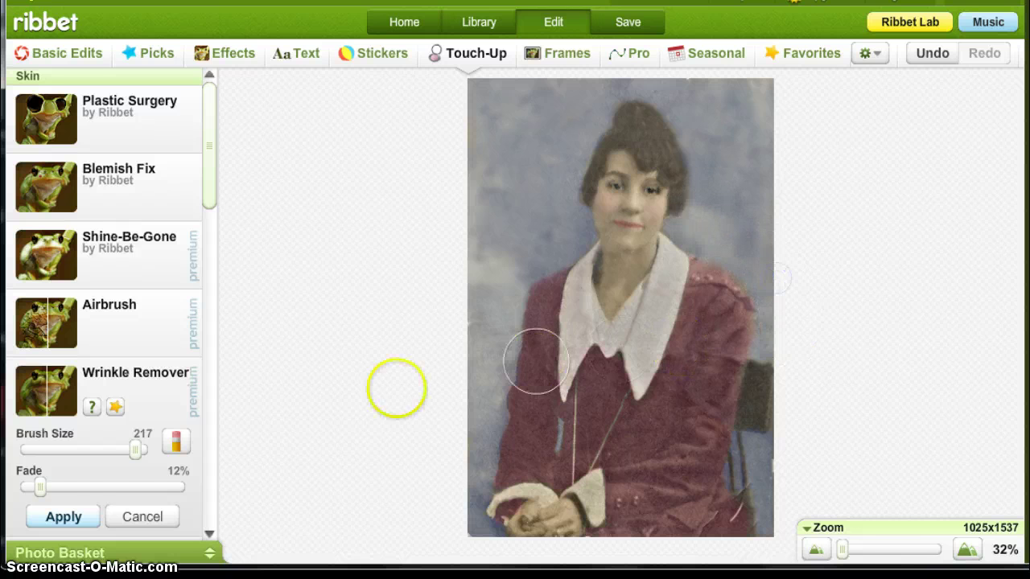
mouse_move(395, 389)
mouse_down()
mouse_move(102, 506)
mouse_move(135, 452)
mouse_move(103, 449)
mouse_up()
mouse_move(442, 426)
mouse_down()
mouse_move(482, 395)
mouse_move(504, 356)
mouse_move(499, 366)
mouse_up()
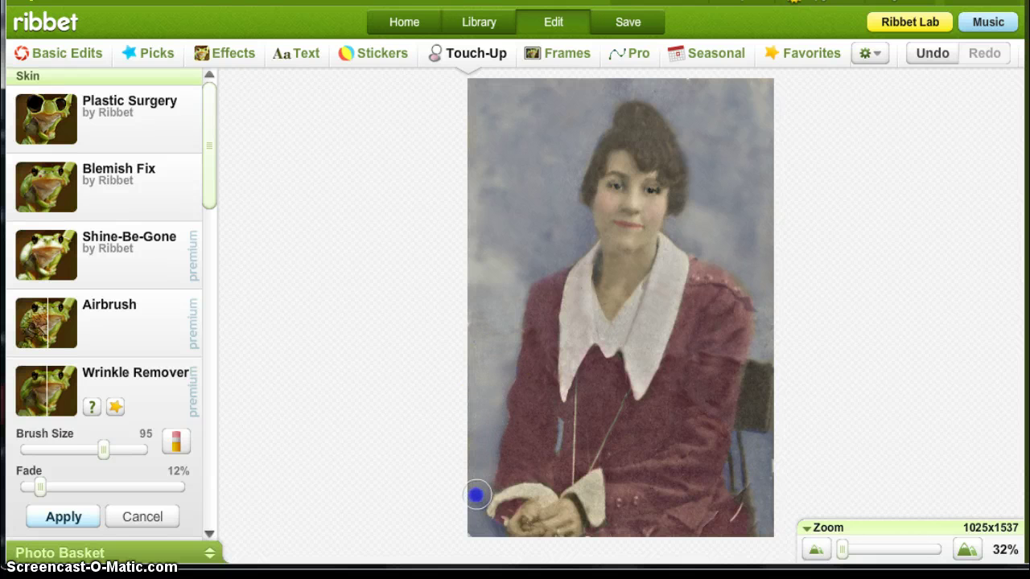
mouse_move(476, 527)
mouse_down()
mouse_move(714, 522)
mouse_move(768, 512)
mouse_up()
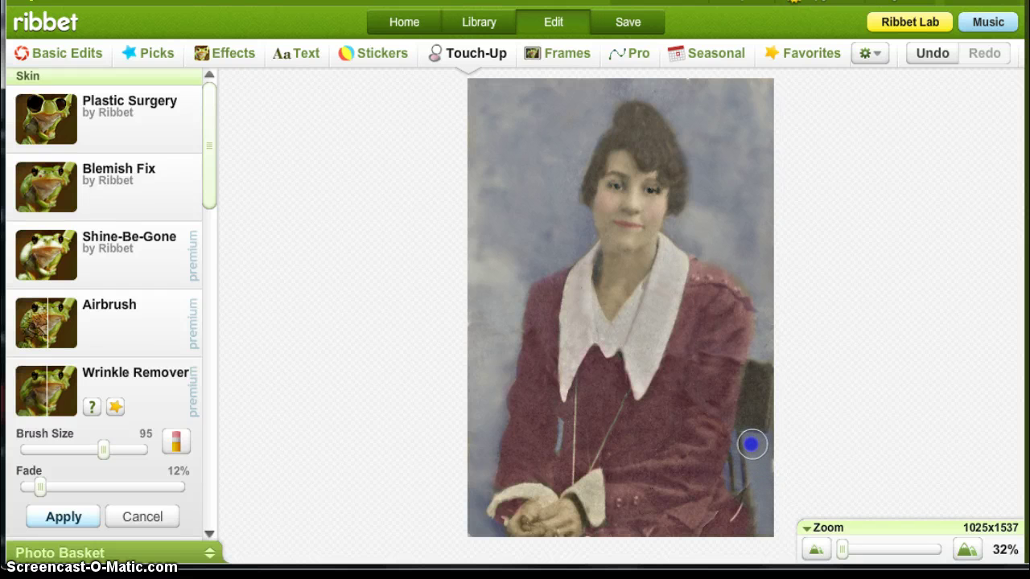
mouse_move(766, 462)
mouse_down()
mouse_move(786, 368)
mouse_move(763, 349)
mouse_move(763, 332)
mouse_up()
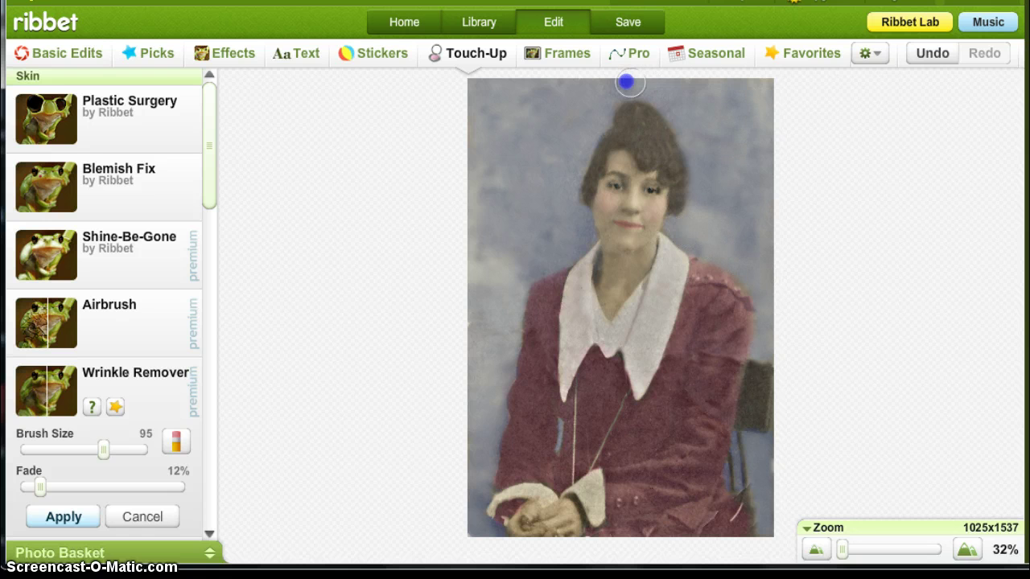
drag(540, 102, 568, 91)
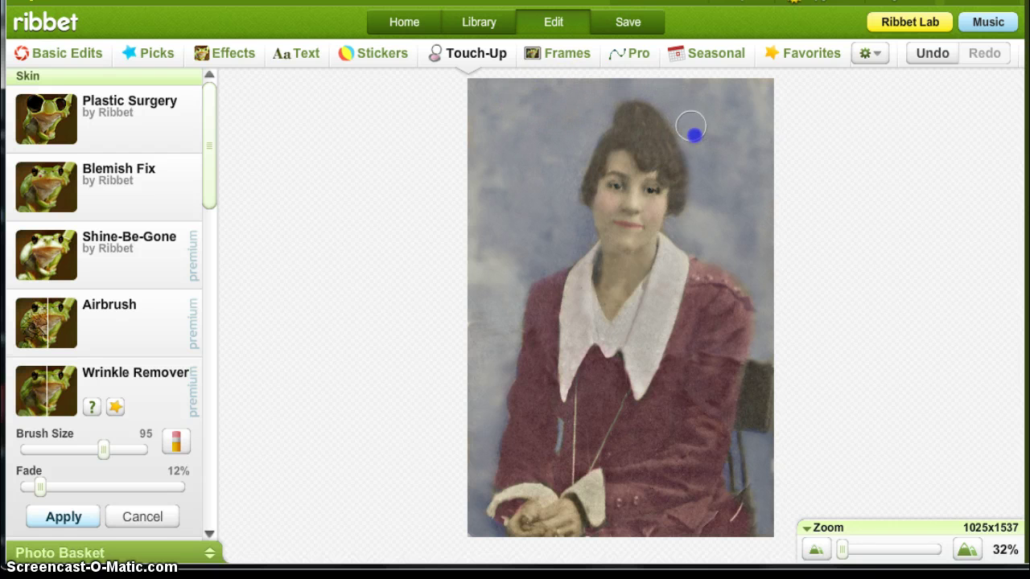
mouse_move(599, 141)
mouse_down()
mouse_move(595, 117)
mouse_move(565, 166)
mouse_move(563, 202)
mouse_up()
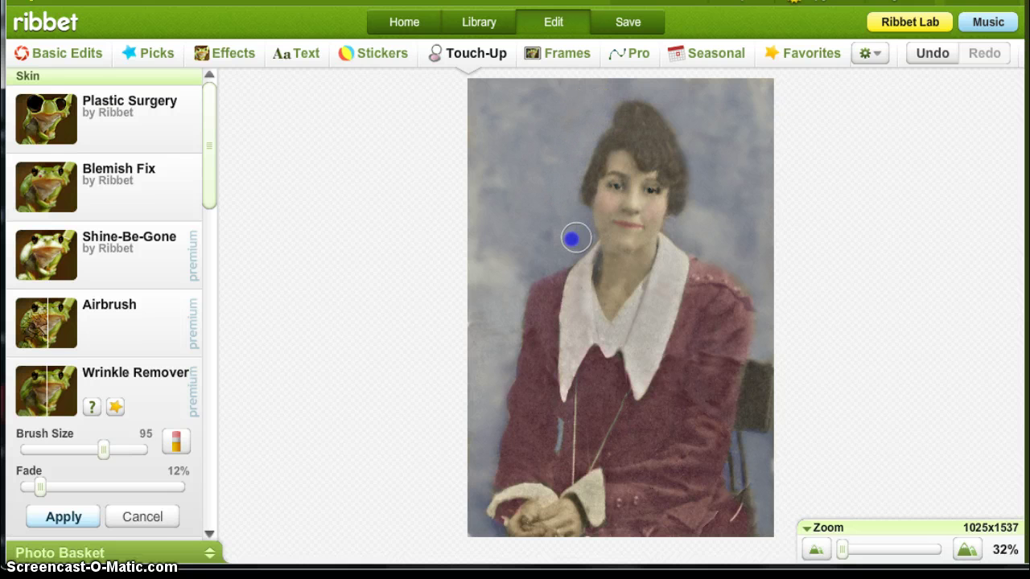
mouse_move(576, 244)
mouse_down()
mouse_move(515, 268)
mouse_move(483, 381)
mouse_move(467, 344)
mouse_move(475, 292)
mouse_move(523, 368)
mouse_move(633, 359)
mouse_move(722, 326)
mouse_move(739, 374)
mouse_move(742, 432)
mouse_up()
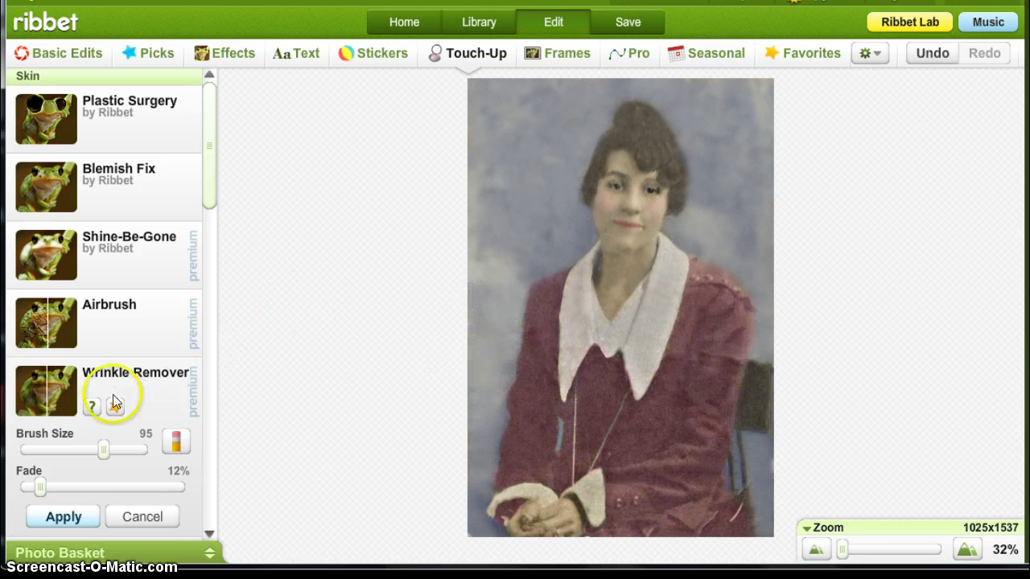
click(64, 515)
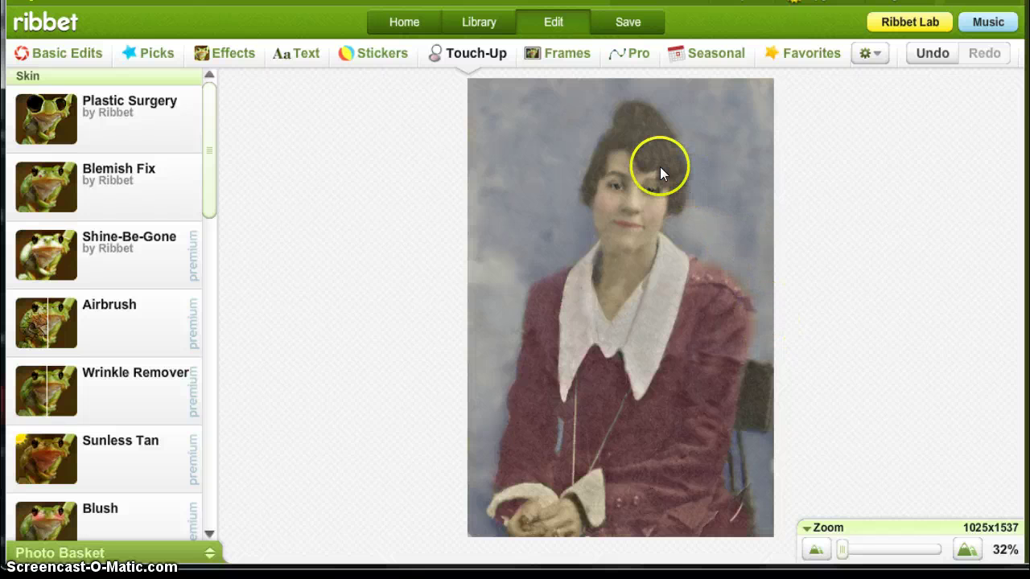
click(480, 24)
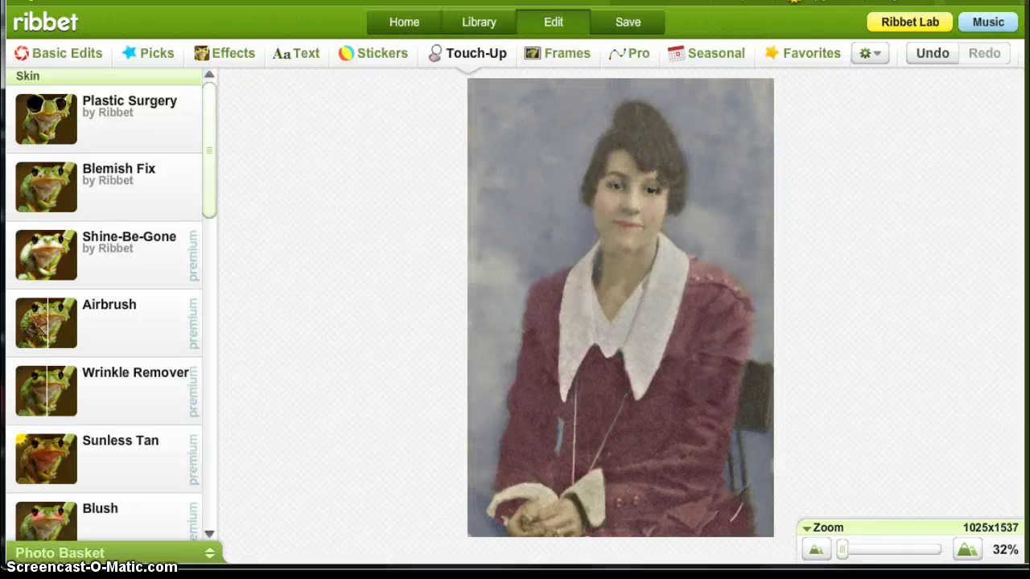